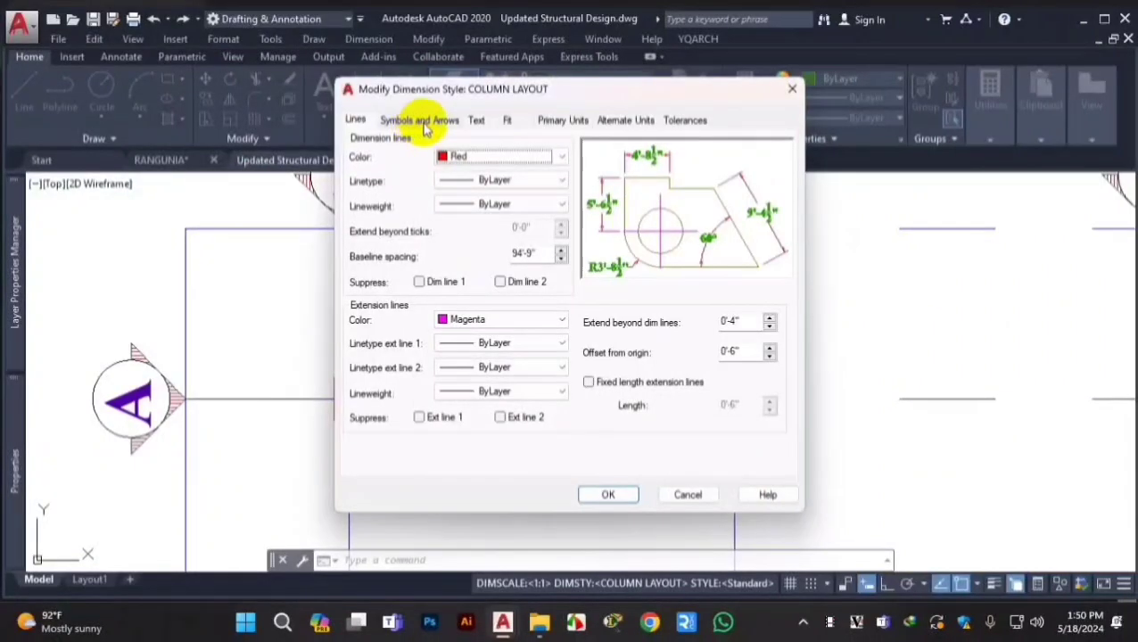
- Review the arrowhead types available for the first arrowhead of the COLUMN LAYOUT dimension style
click(427, 122)
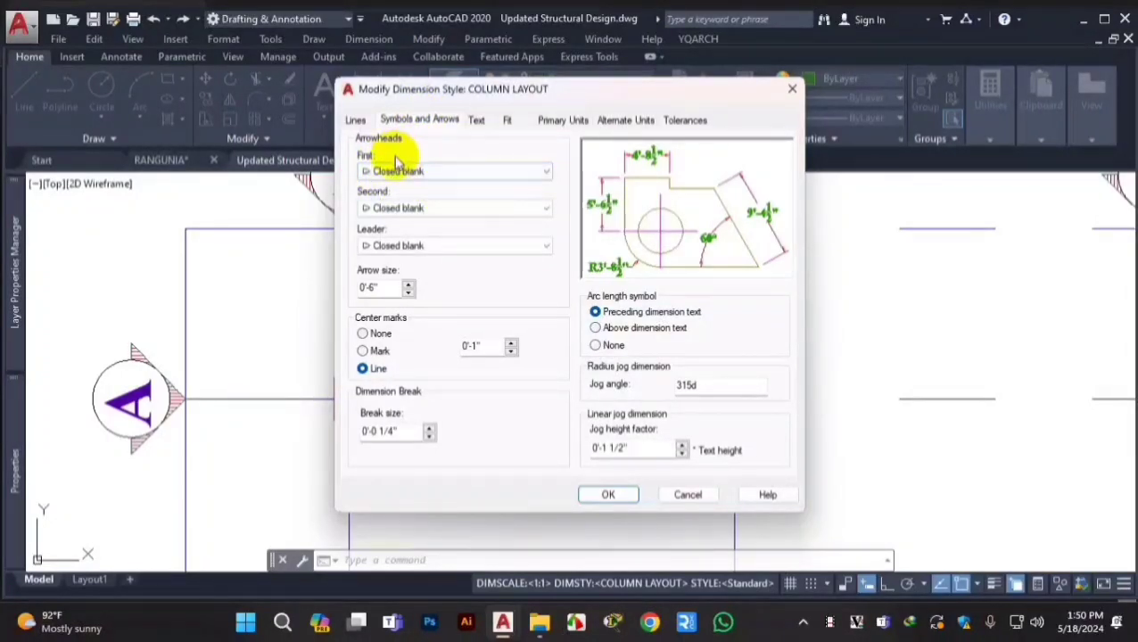
click(465, 177)
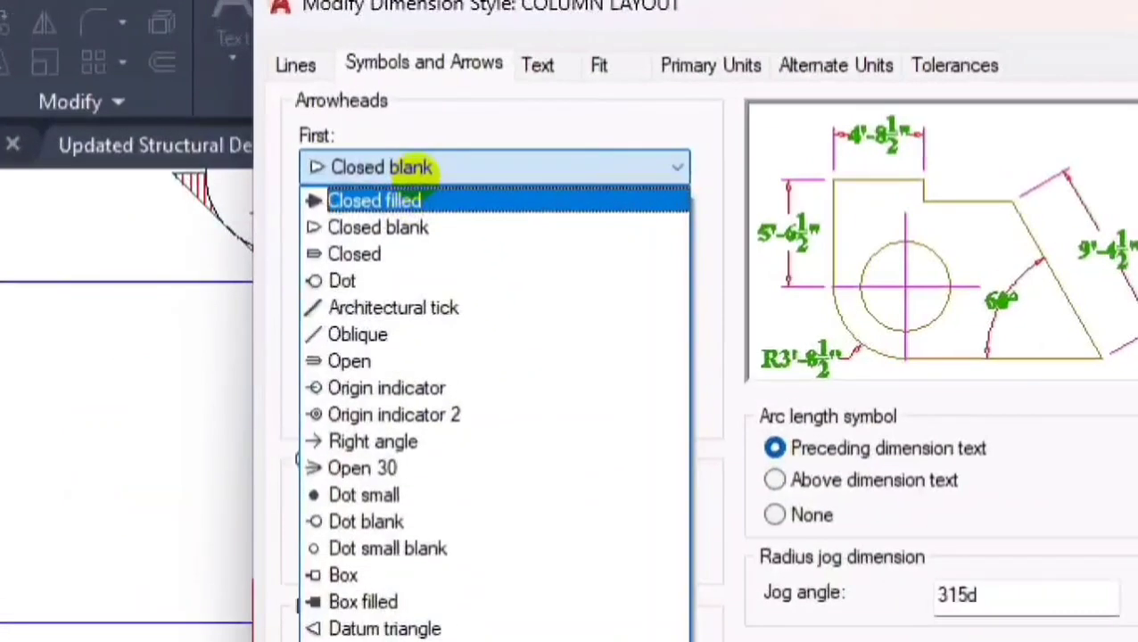
drag(437, 172, 559, 145)
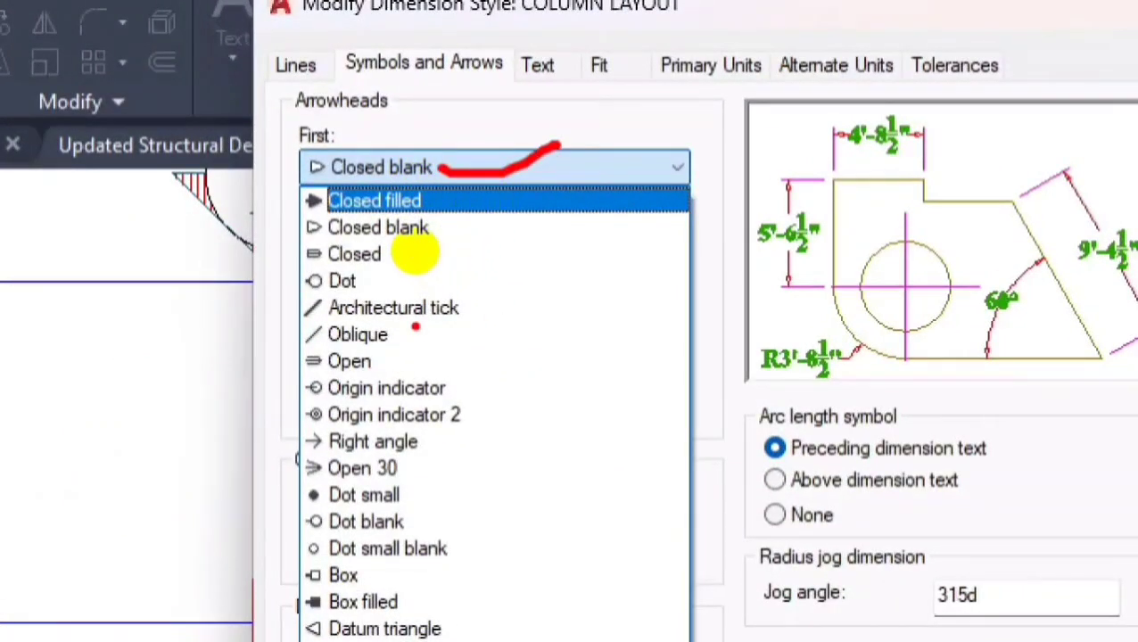
drag(413, 328, 489, 314)
drag(548, 239, 506, 351)
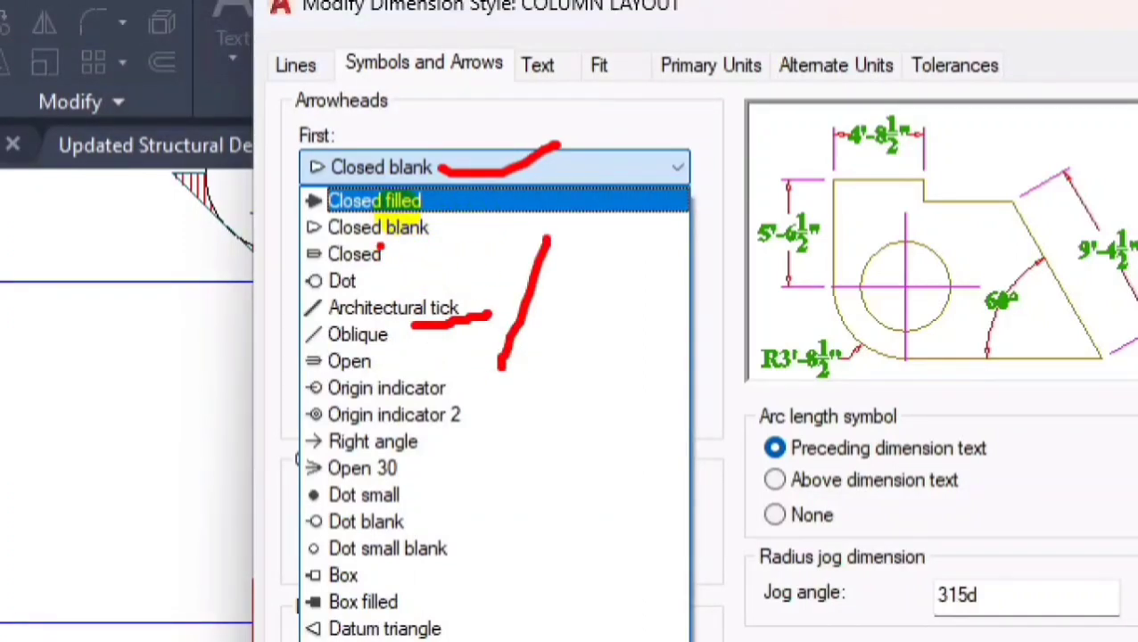
drag(332, 245, 443, 239)
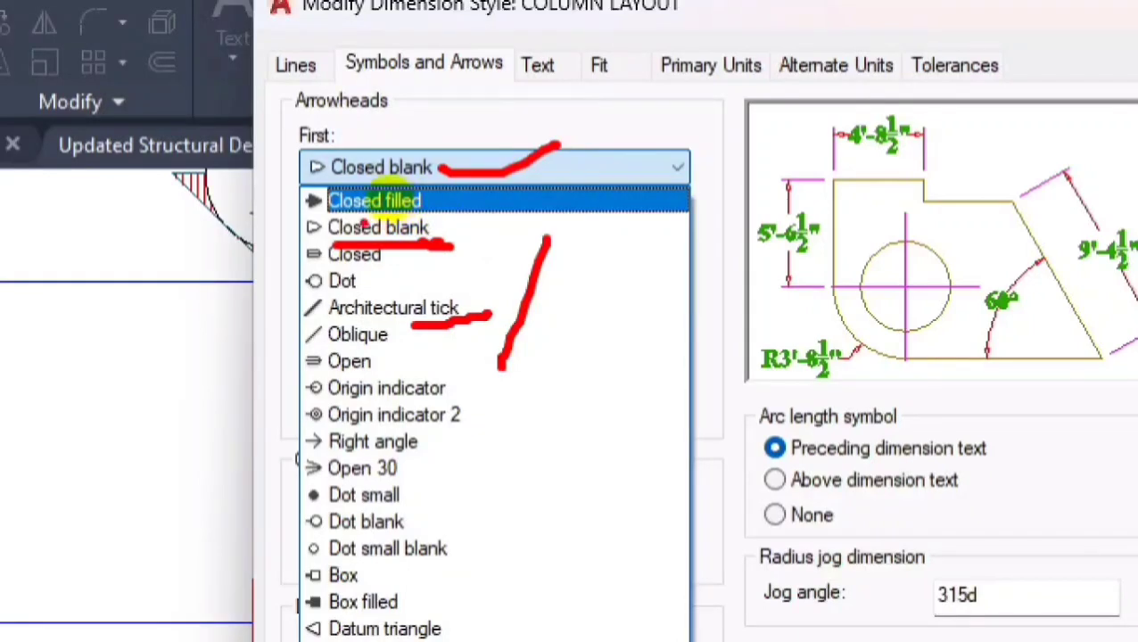
key(Escape)
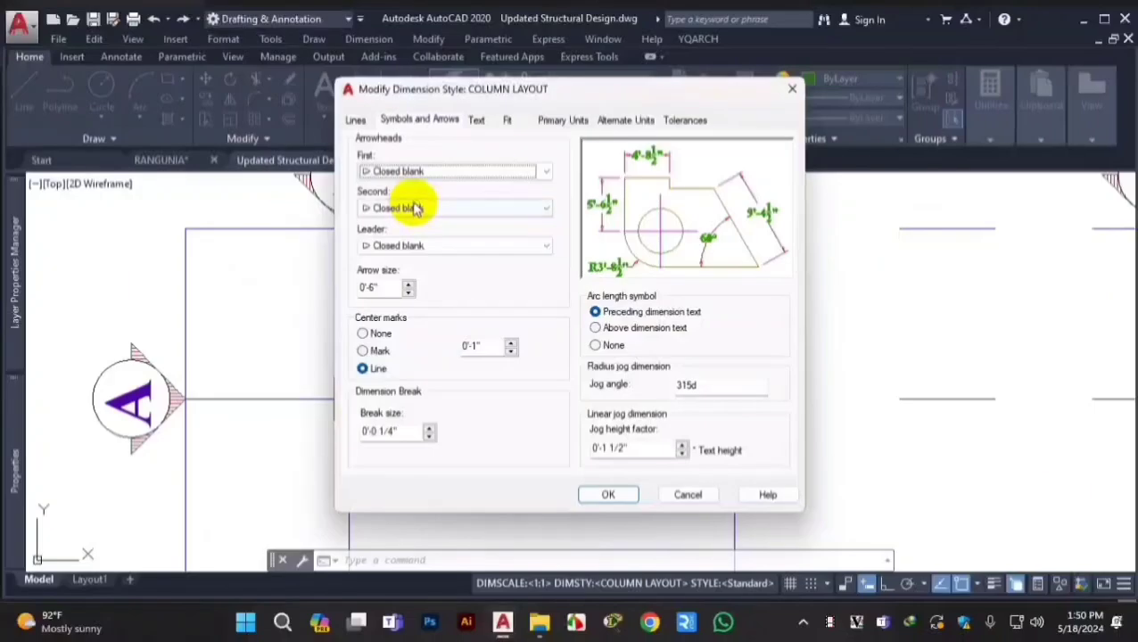
- Set the first and second arrowheads of the COLUMN LAYOUT dimension style to Closed filled and inspect the plan dimension
click(411, 173)
click(408, 198)
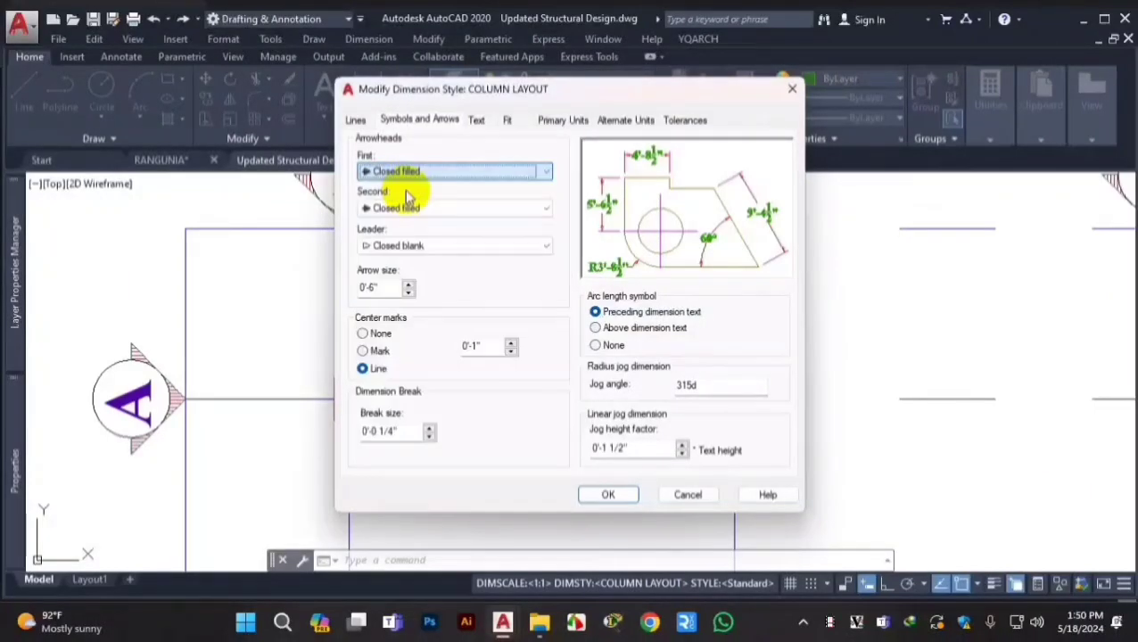
click(608, 496)
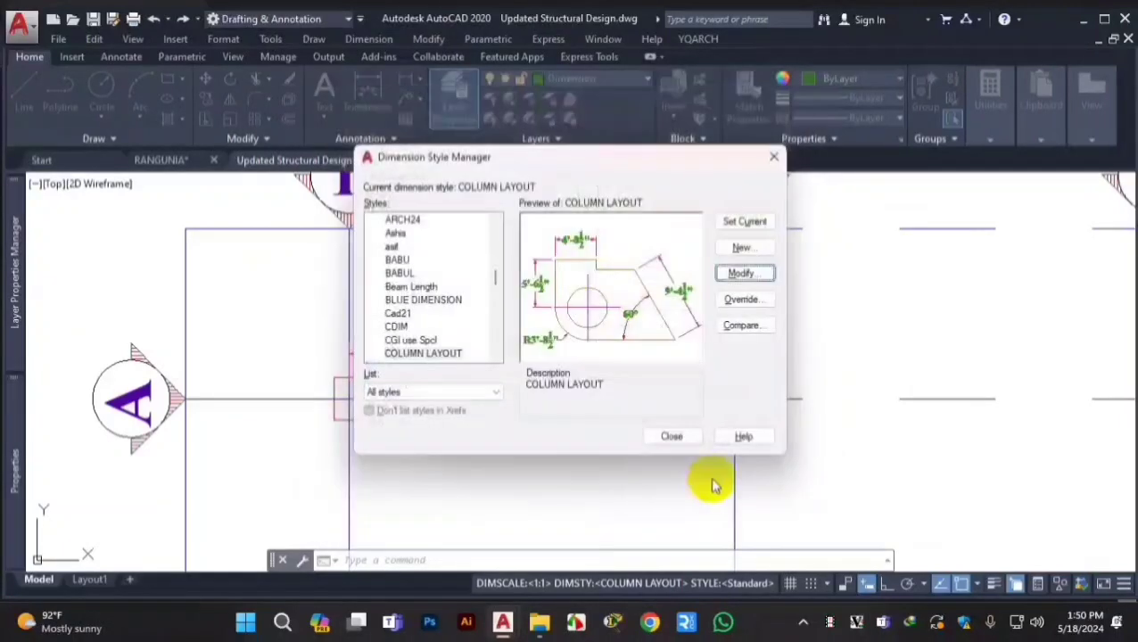
click(672, 437)
scroll(365, 366, up, 10)
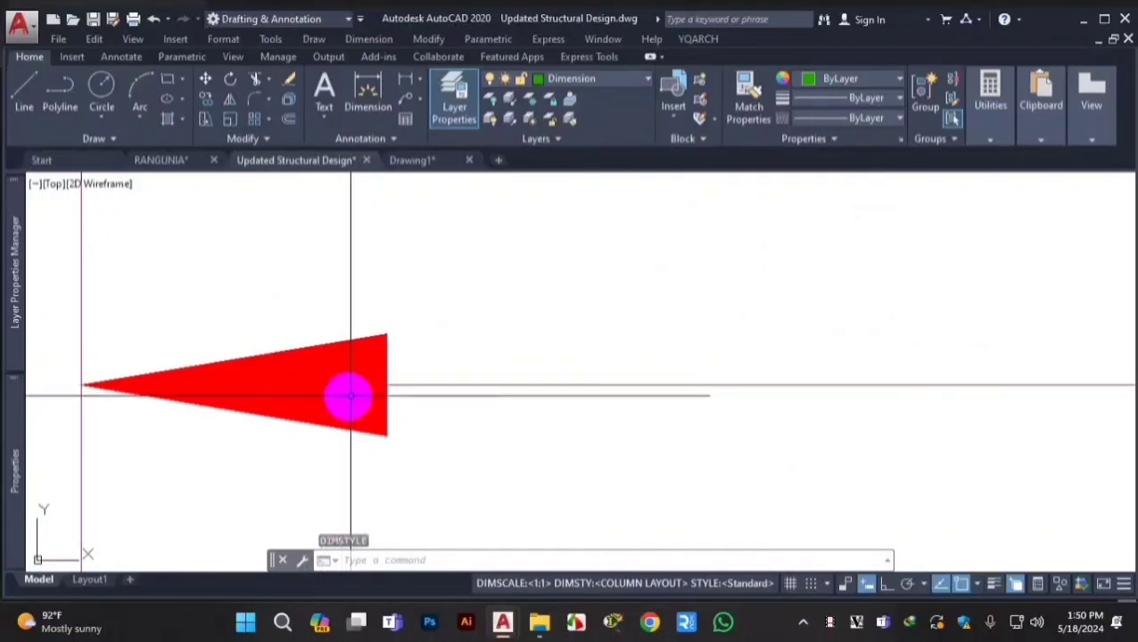
scroll(379, 397, down, 6)
- Try overriding the current COLUMN LAYOUT dimension style with Dot for the first and second arrowheads
text(d)
key(Return)
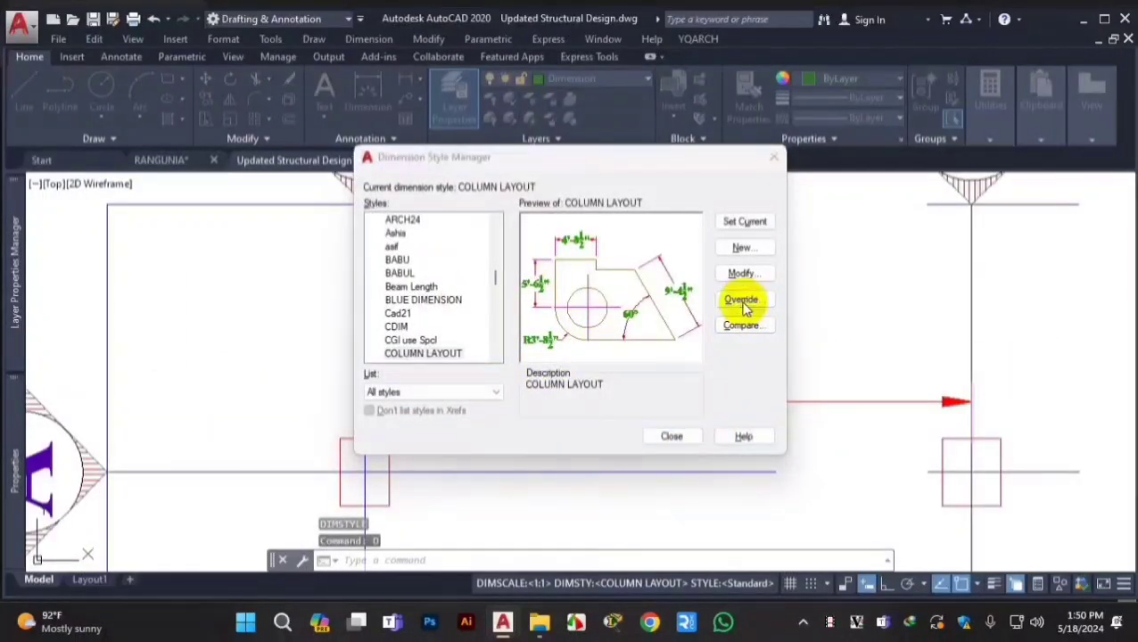
click(744, 302)
click(437, 130)
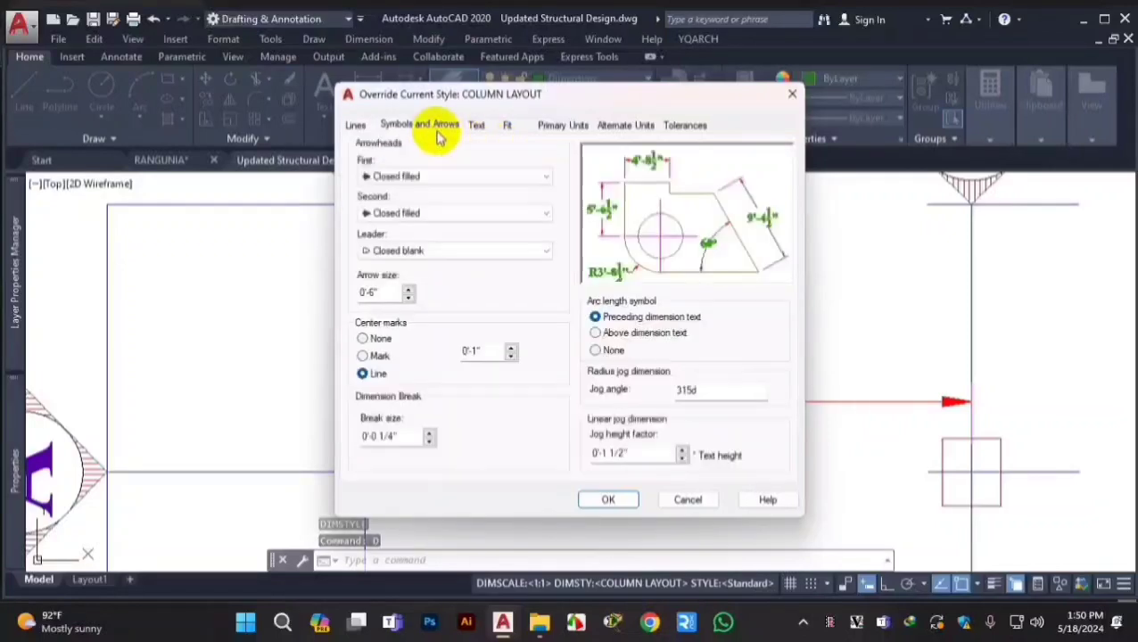
click(455, 178)
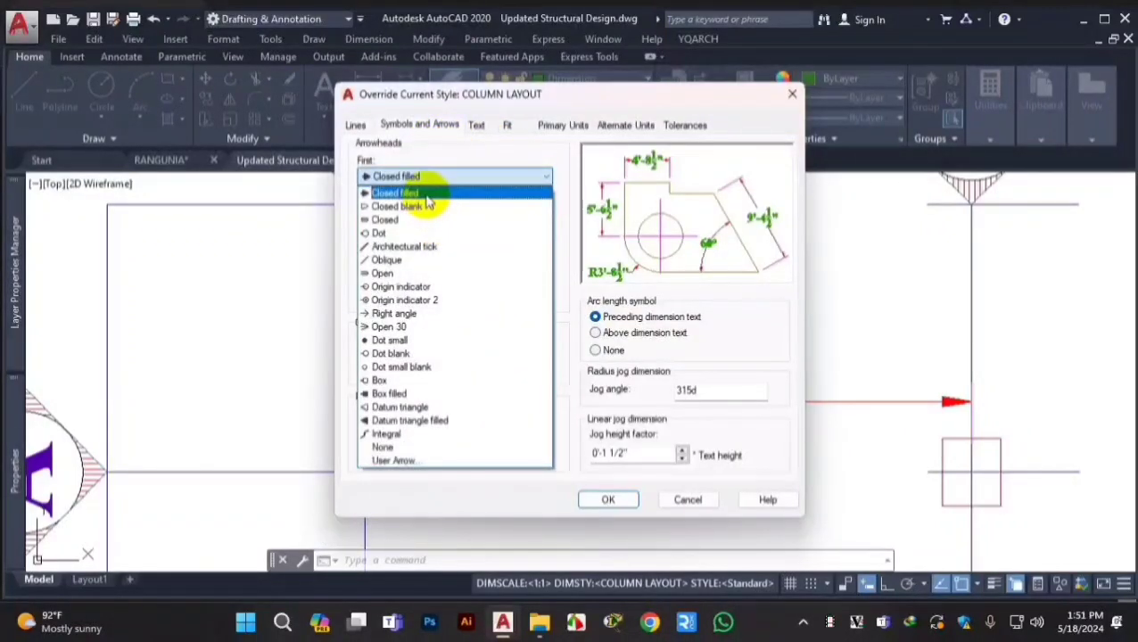
click(393, 235)
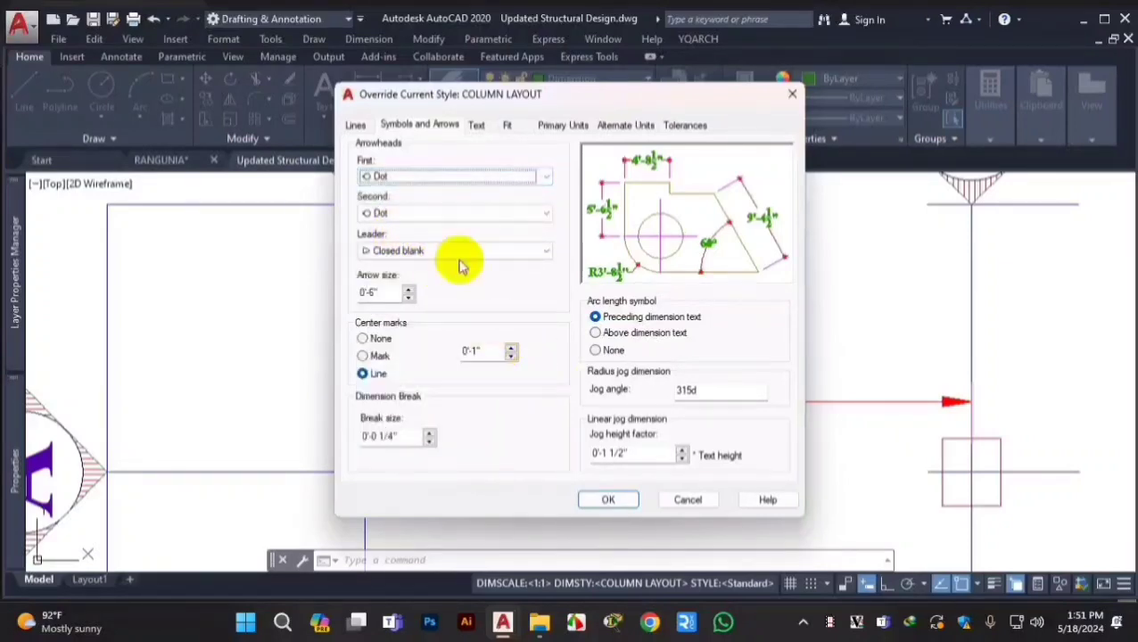
click(393, 214)
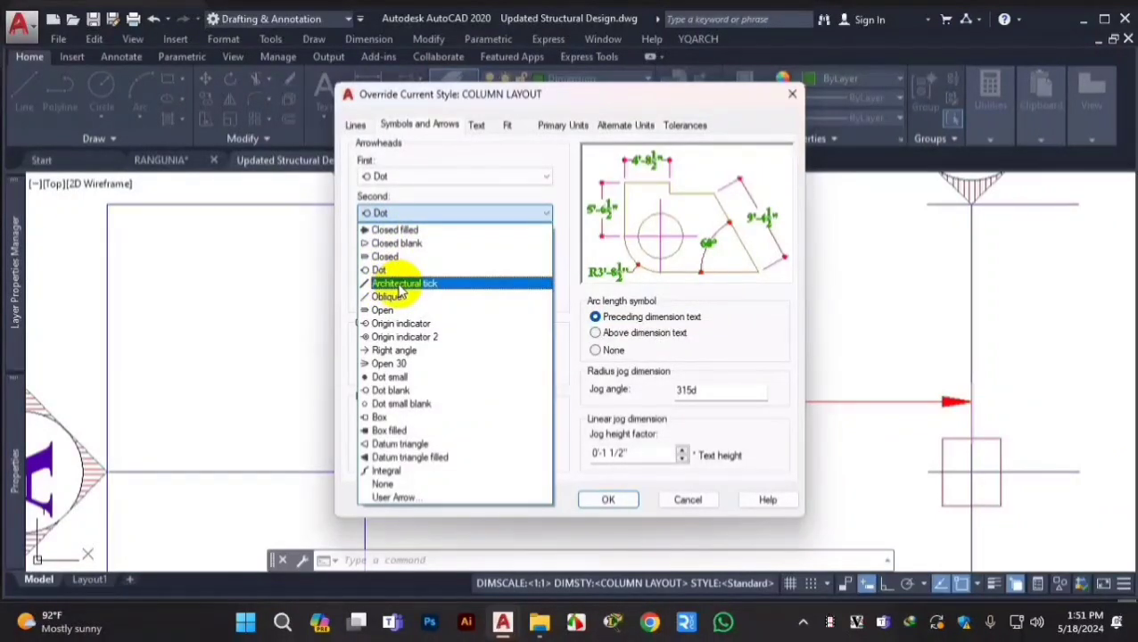
click(474, 210)
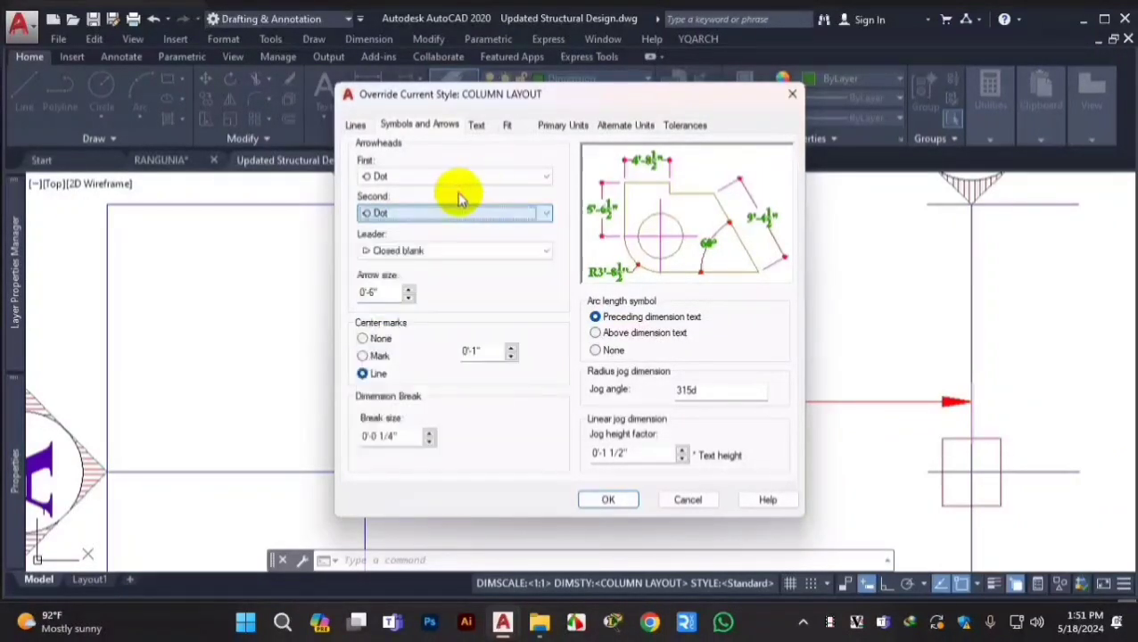
click(609, 501)
click(668, 438)
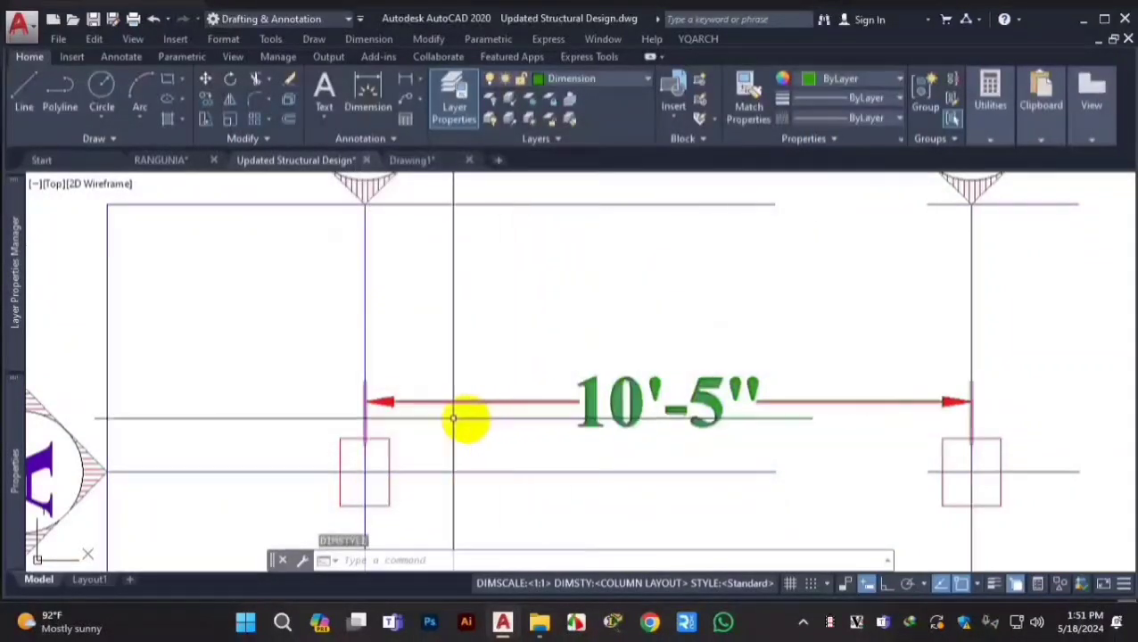
- Modify the base COLUMN LAYOUT dimension style to use Dot for the first and second arrowheads, and check the dimension's ends
text(d)
key(Return)
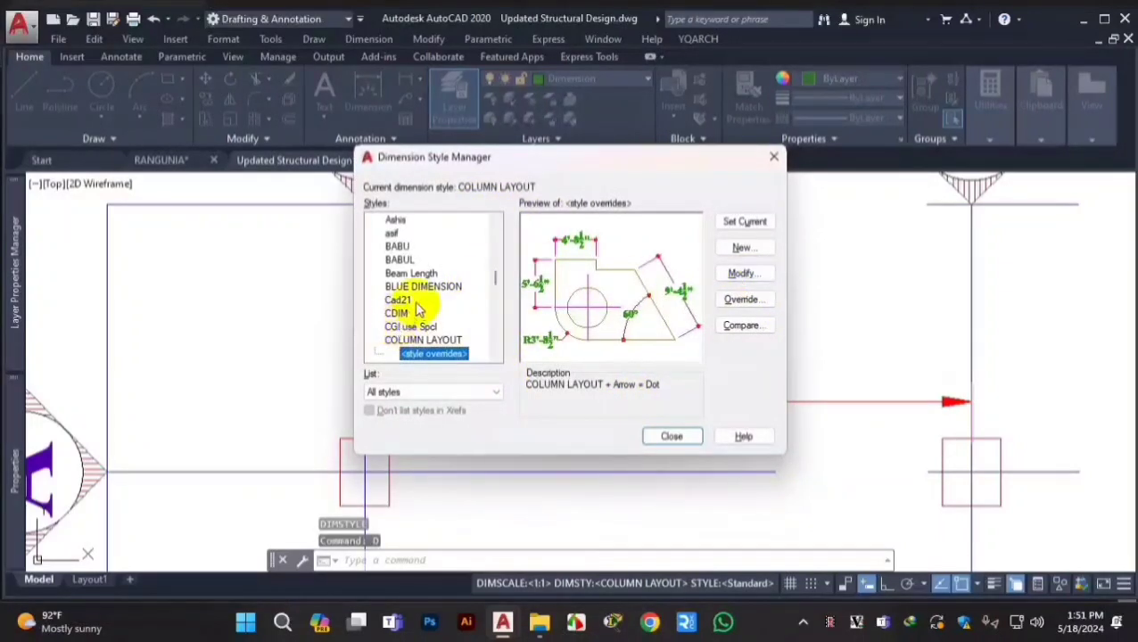
click(416, 341)
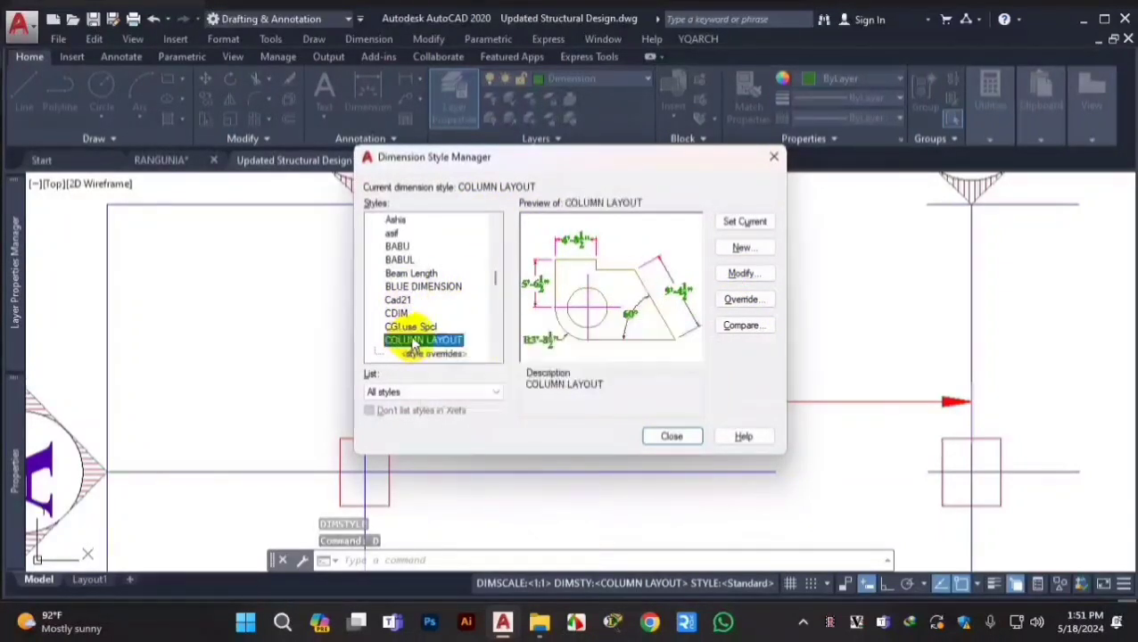
click(748, 273)
click(457, 171)
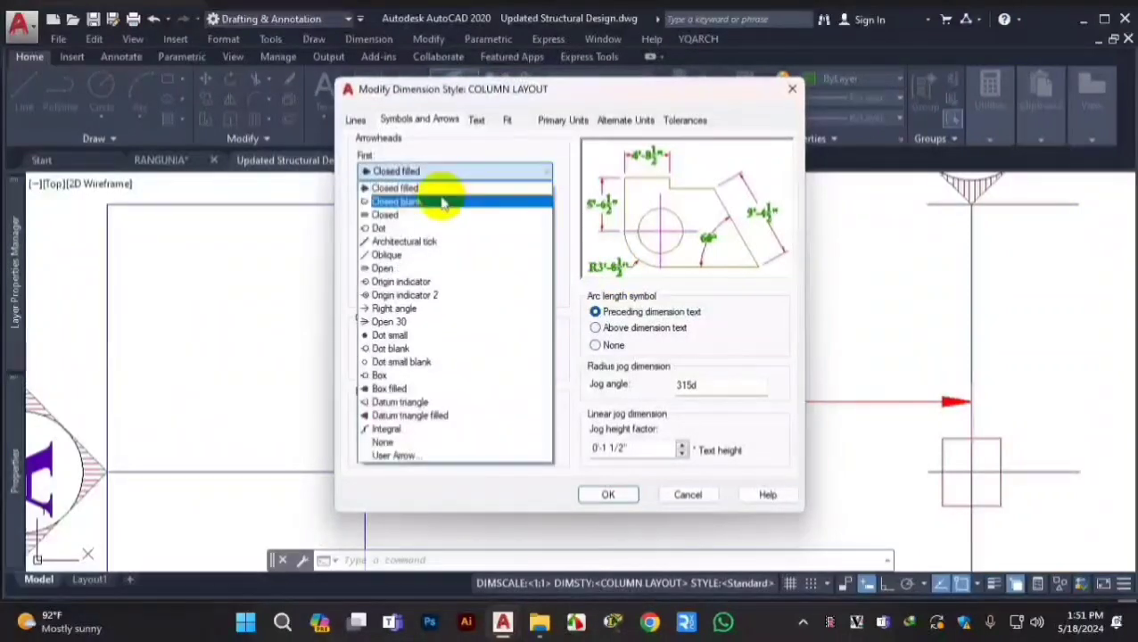
click(393, 229)
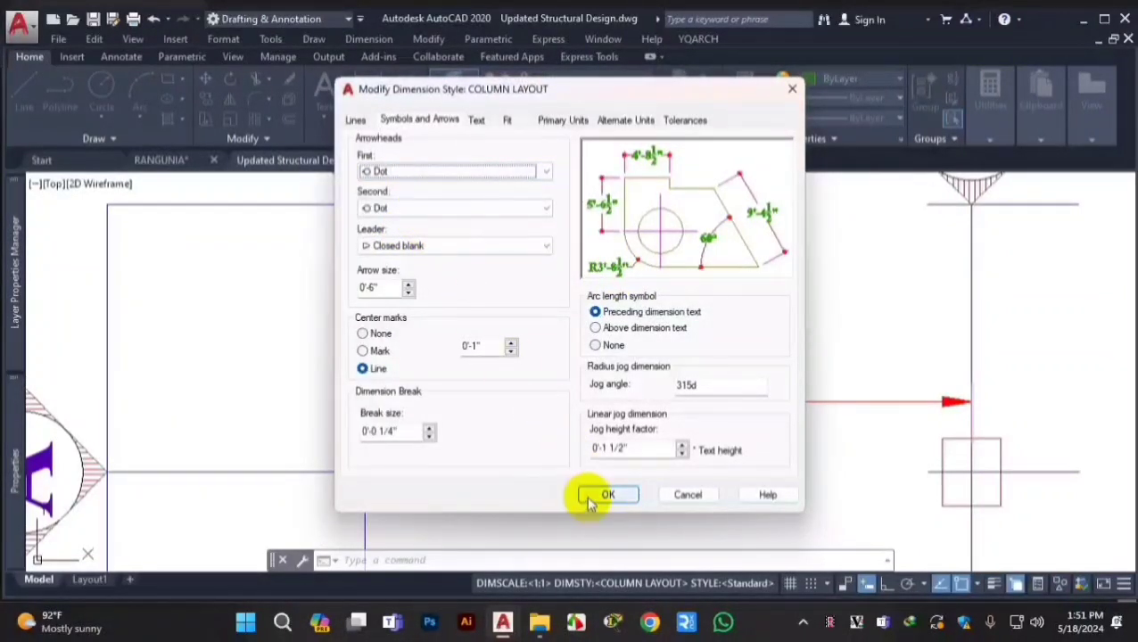
click(608, 496)
click(674, 436)
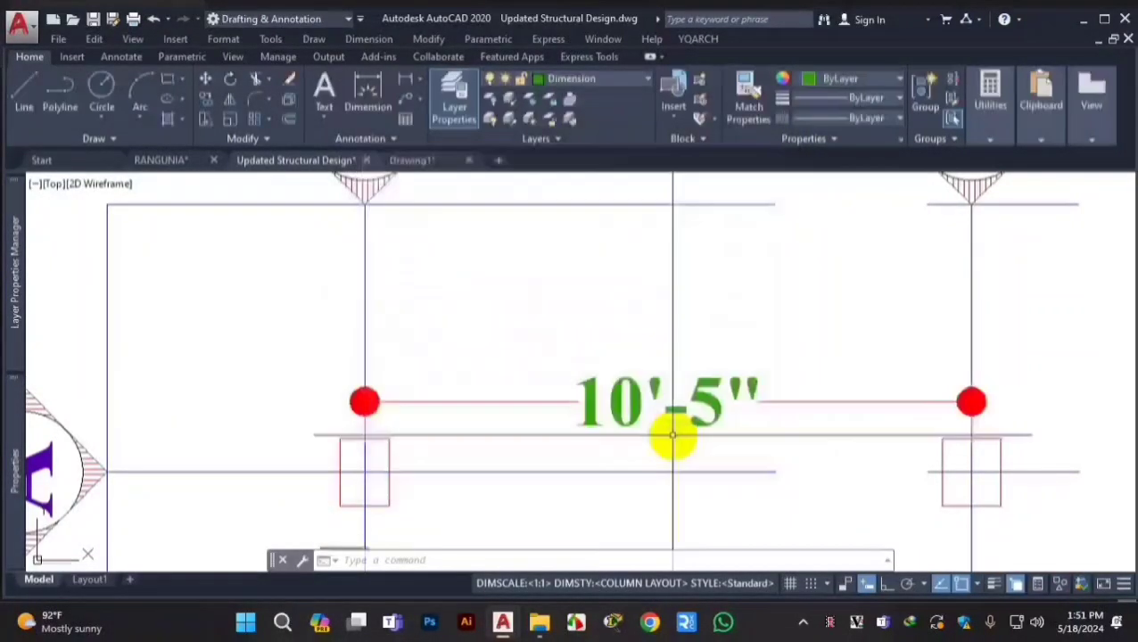
scroll(357, 407, up, 3)
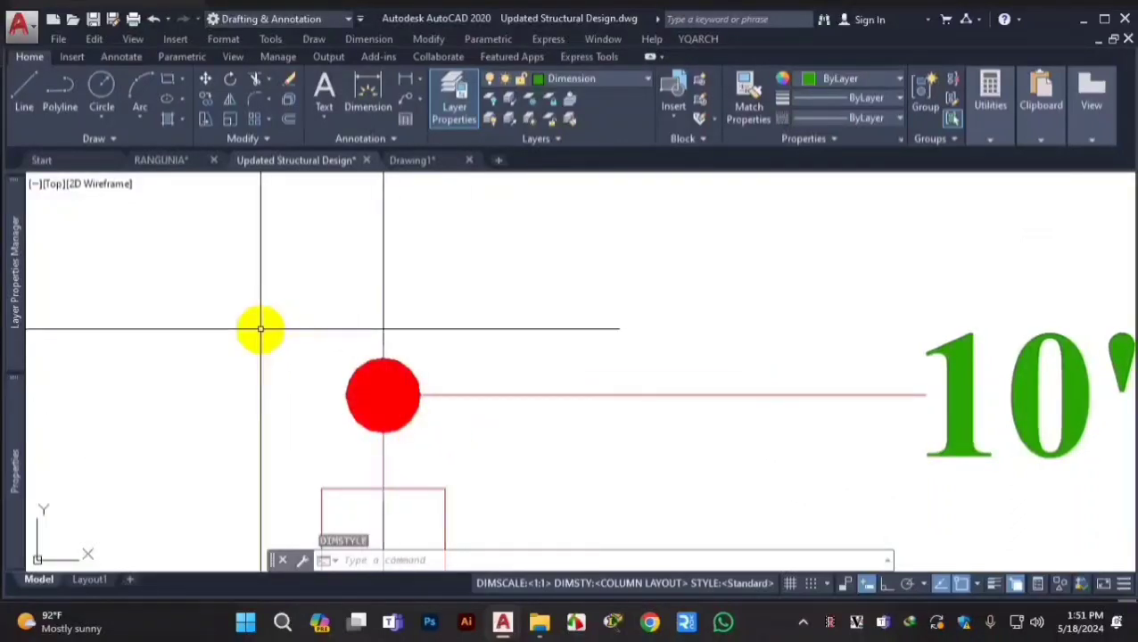
scroll(294, 322, down, 4)
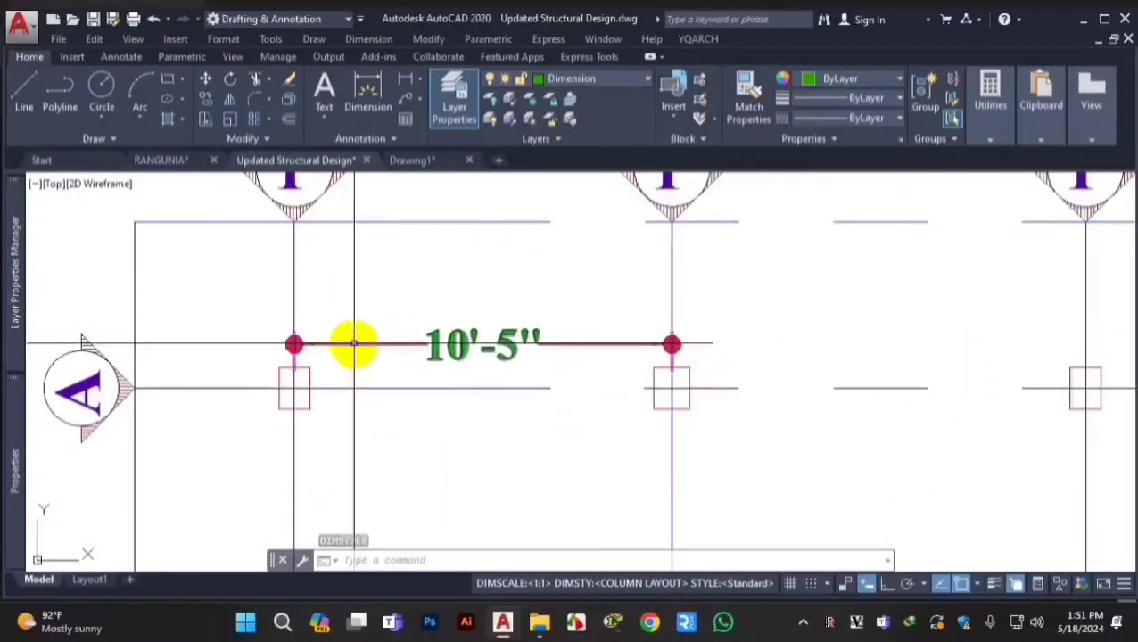
- Examine the arrowhead style on the span dimensions between columns in the other structural plan sheets
scroll(346, 348, down, 8)
scroll(707, 419, up, 5)
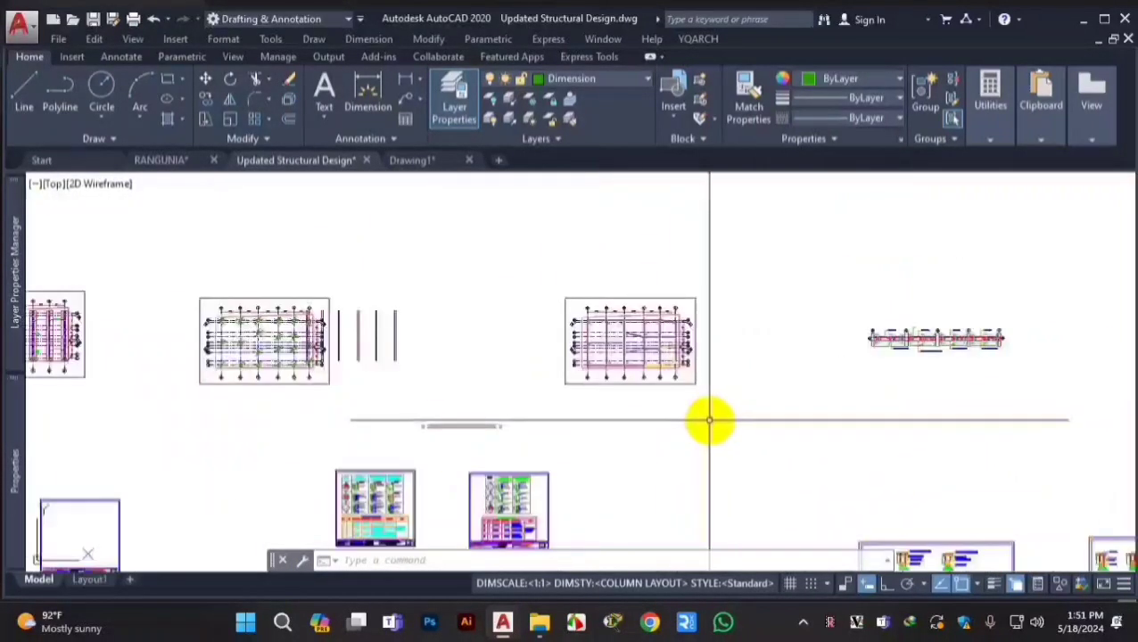
scroll(620, 291, down, 5)
scroll(588, 241, up, 3)
scroll(588, 241, up, 10)
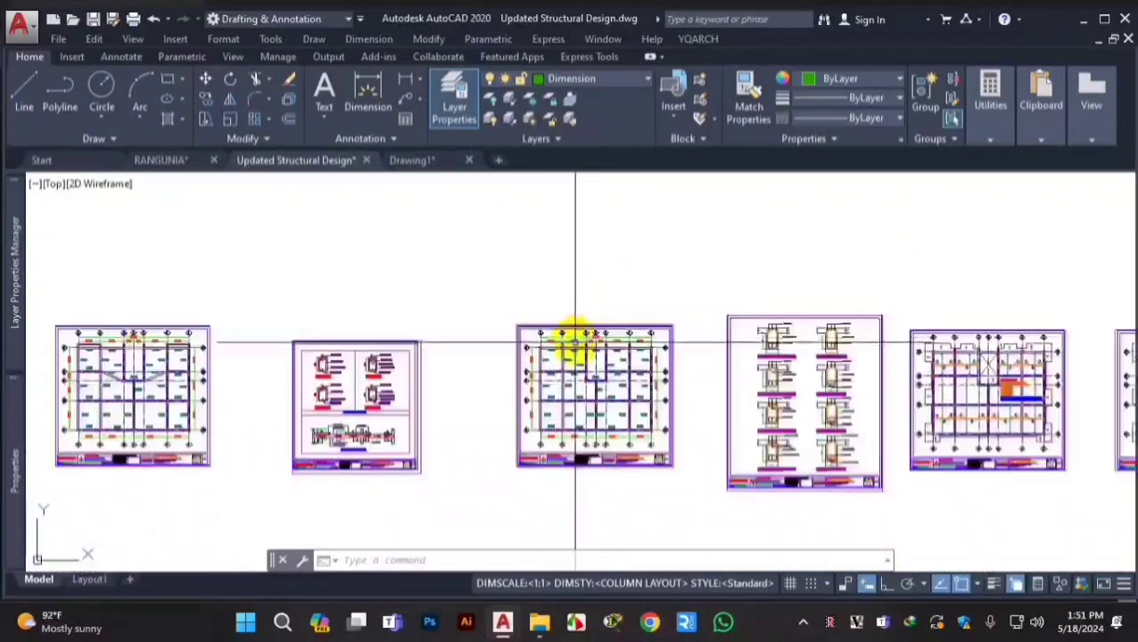
scroll(585, 297, down, 4)
scroll(564, 305, up, 6)
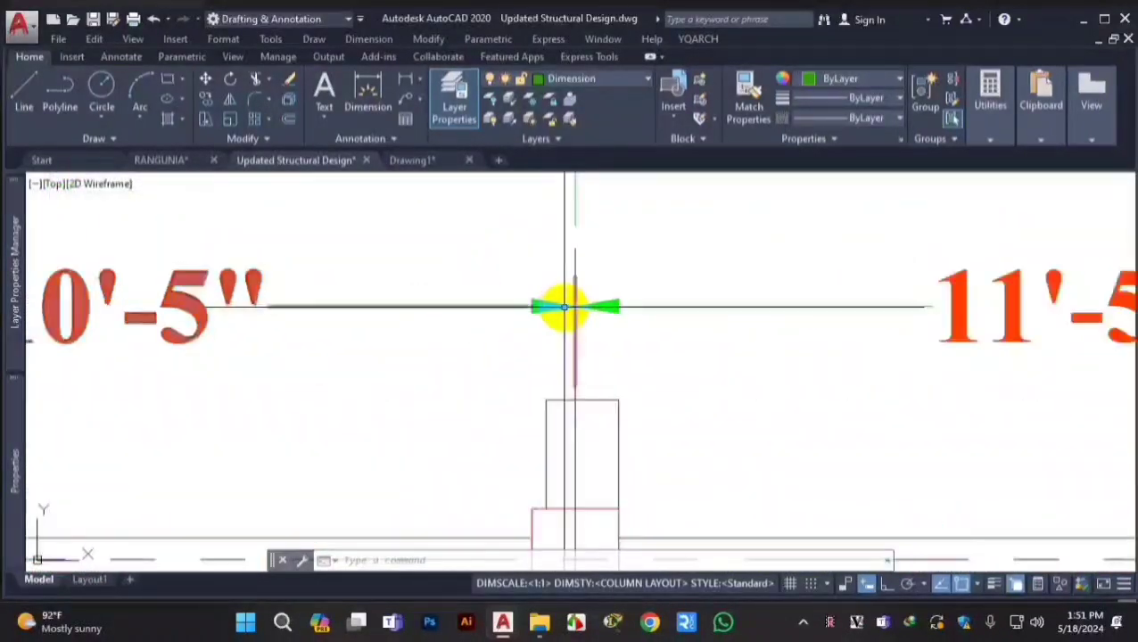
scroll(475, 221, down, 8)
scroll(465, 274, down, 8)
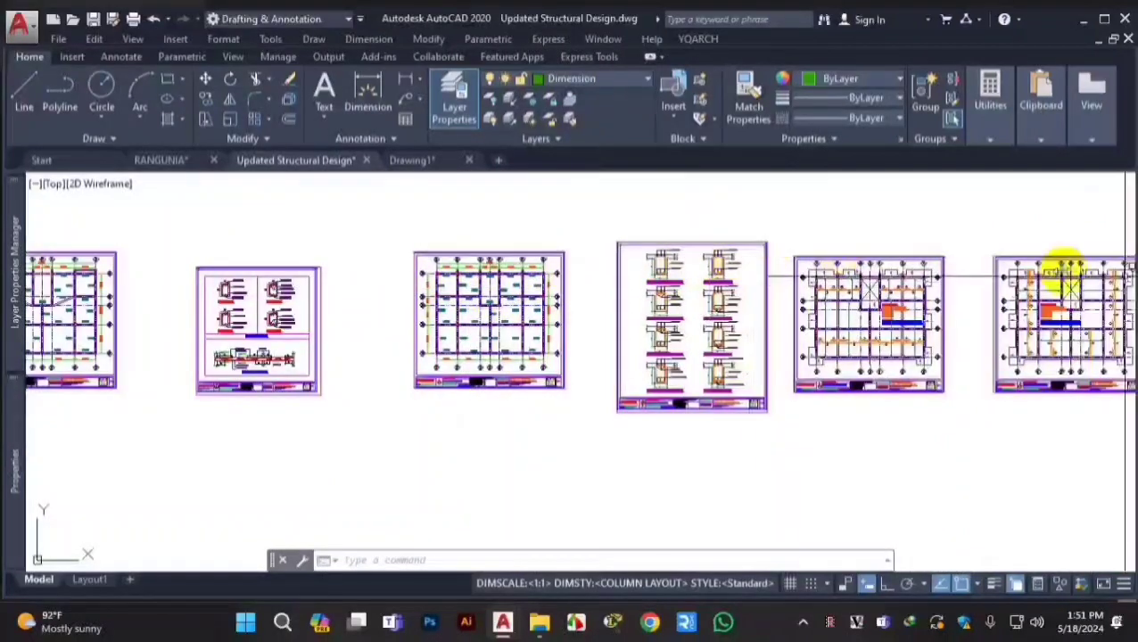
- Examine the end symbols of the 3'-10" dimension on the plan sheet with reinforcement leaders
scroll(863, 273, up, 10)
scroll(453, 205, up, 7)
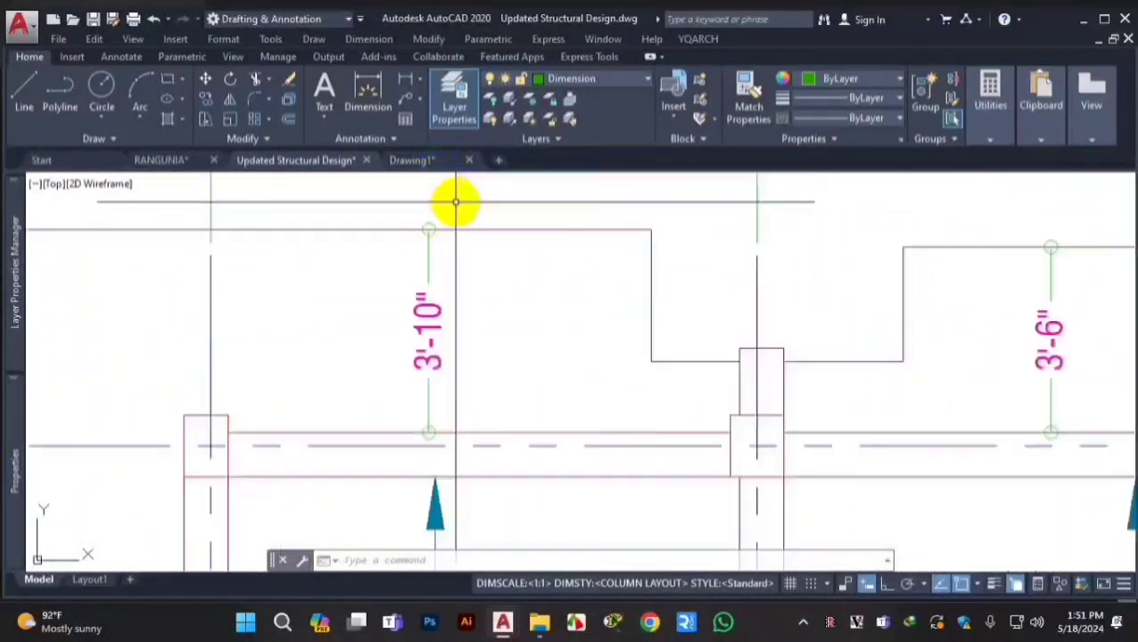
scroll(437, 256, down, 2)
scroll(387, 224, up, 3)
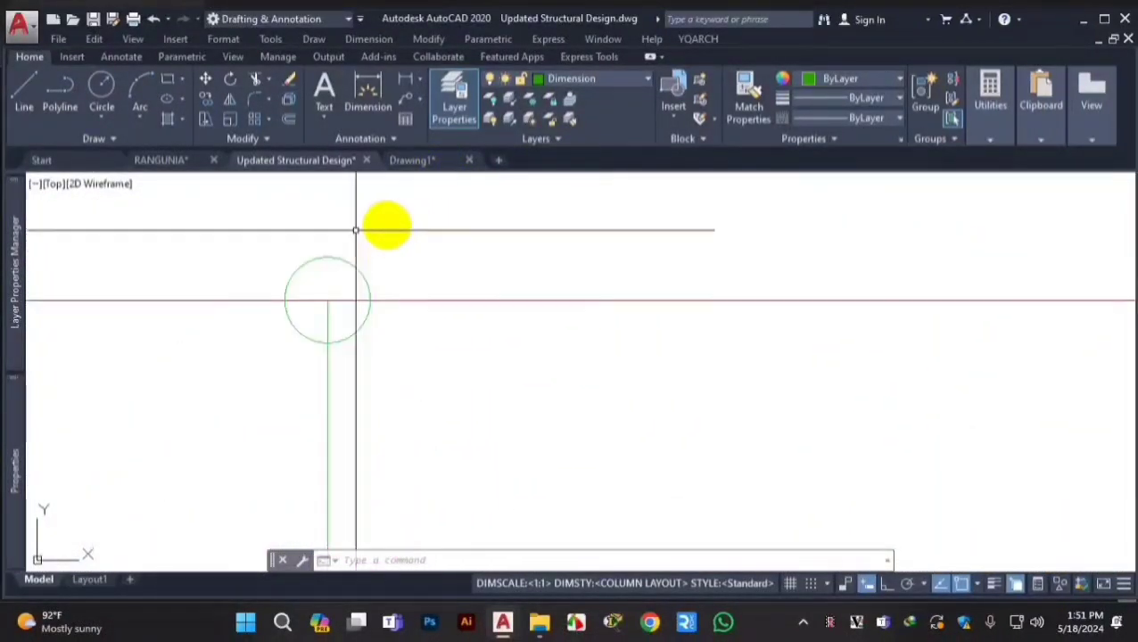
scroll(368, 267, down, 5)
scroll(334, 264, down, 7)
- Examine the leader arrowheads and the tread dimension's end symbols in SECTION C-C of the stair sheet
scroll(759, 308, up, 7)
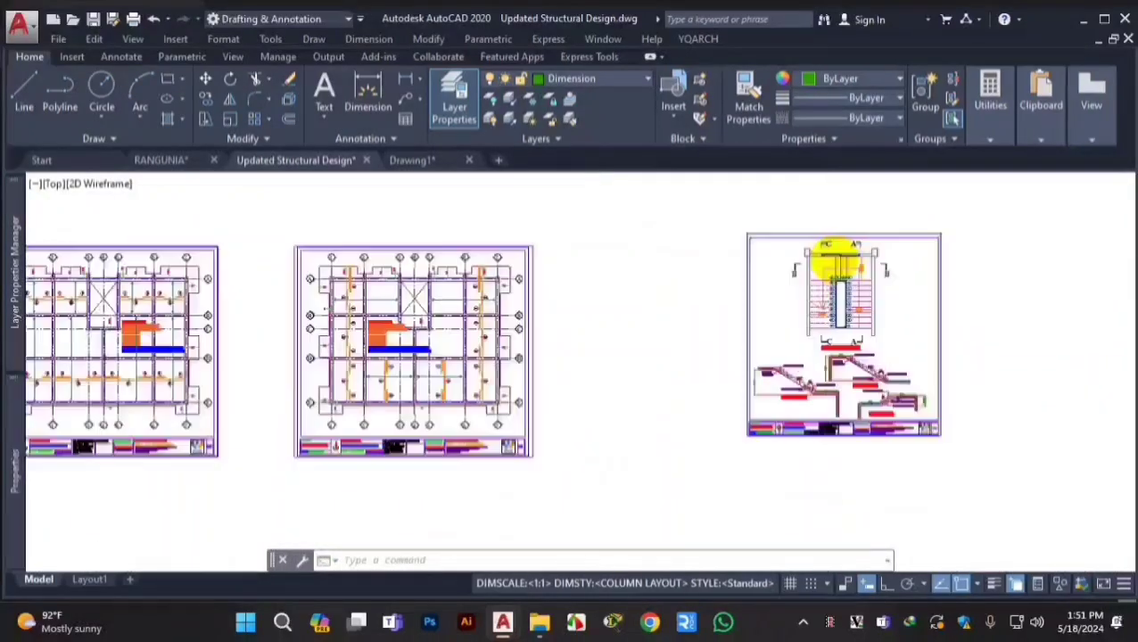
scroll(725, 292, down, 6)
scroll(718, 294, up, 8)
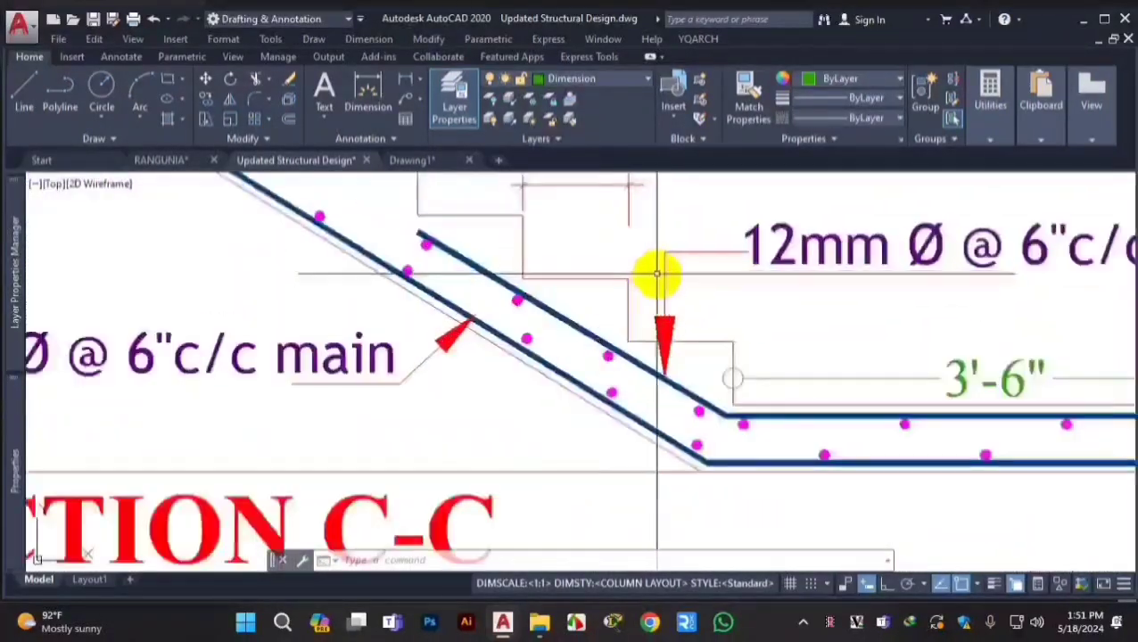
scroll(660, 277, down, 3)
scroll(625, 278, up, 6)
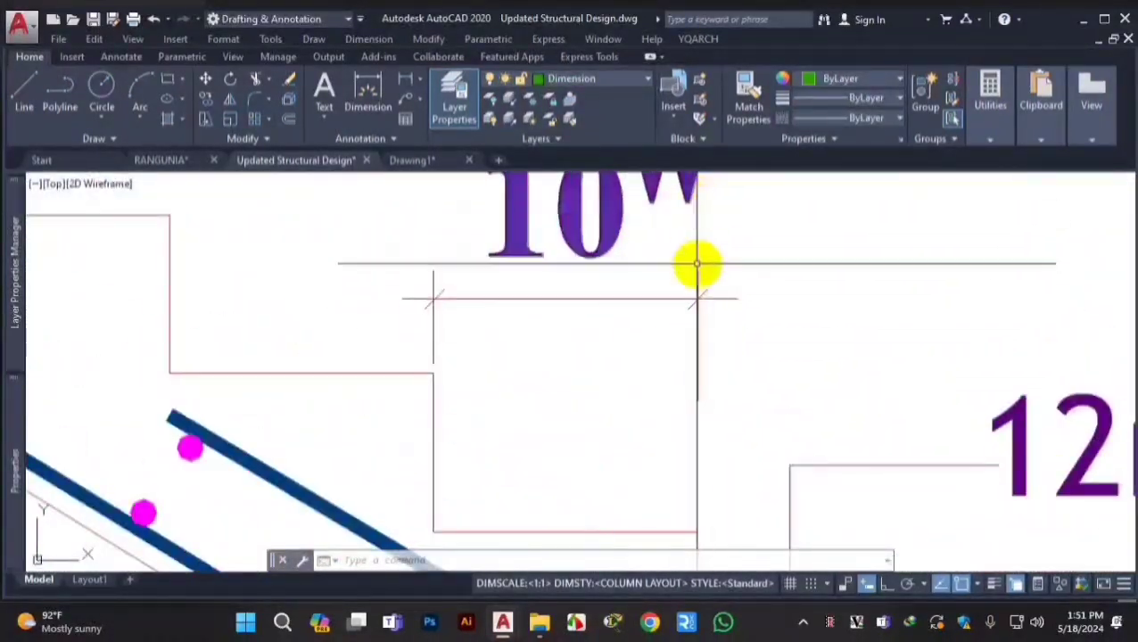
scroll(687, 281, down, 9)
scroll(716, 272, down, 3)
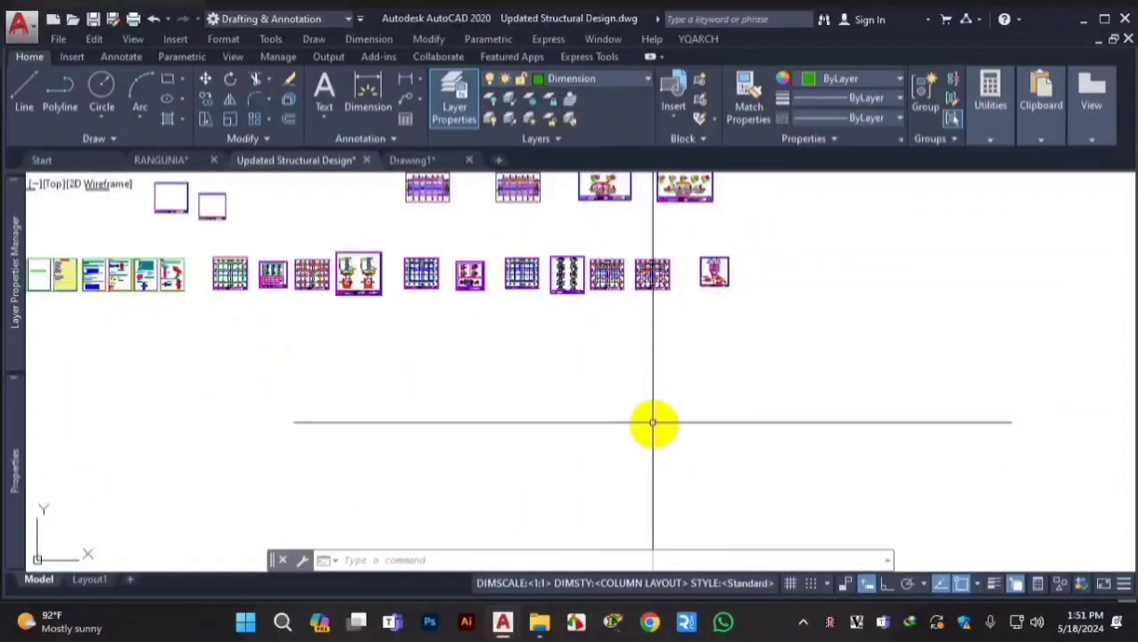
- Return to the column layout plan and locate the 10'-5" dimension between the first two columns
scroll(749, 275, down, 6)
scroll(532, 300, up, 5)
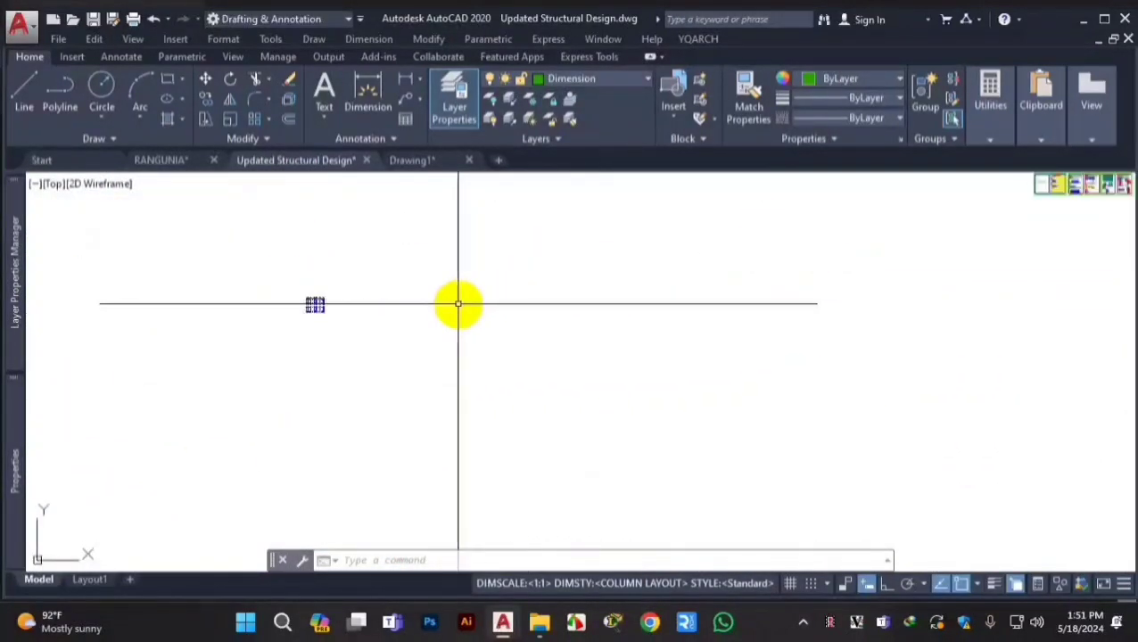
scroll(318, 305, up, 6)
scroll(157, 198, up, 6)
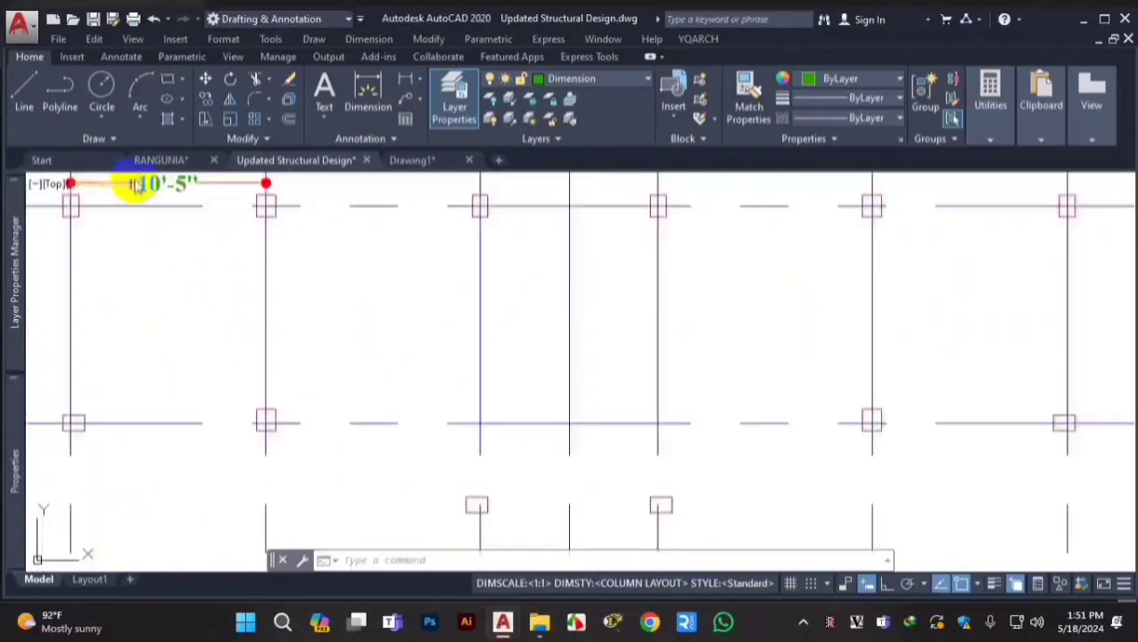
- Change the COLUMN LAYOUT dimension style's first and second arrowheads to Closed filled
scroll(173, 203, down, 4)
scroll(332, 311, up, 5)
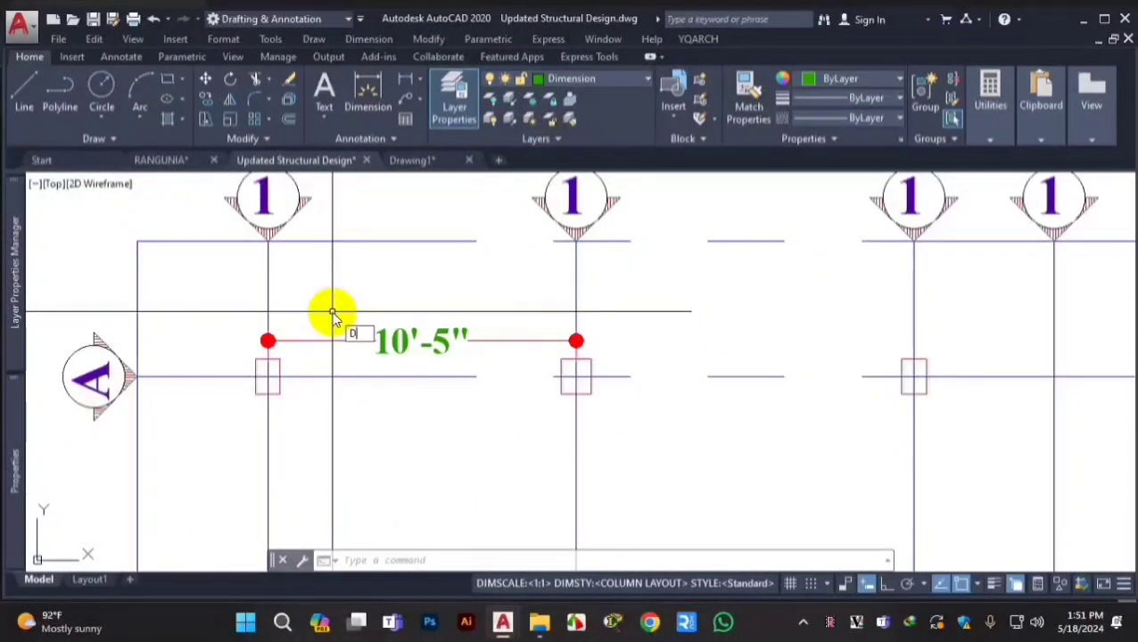
key(Return)
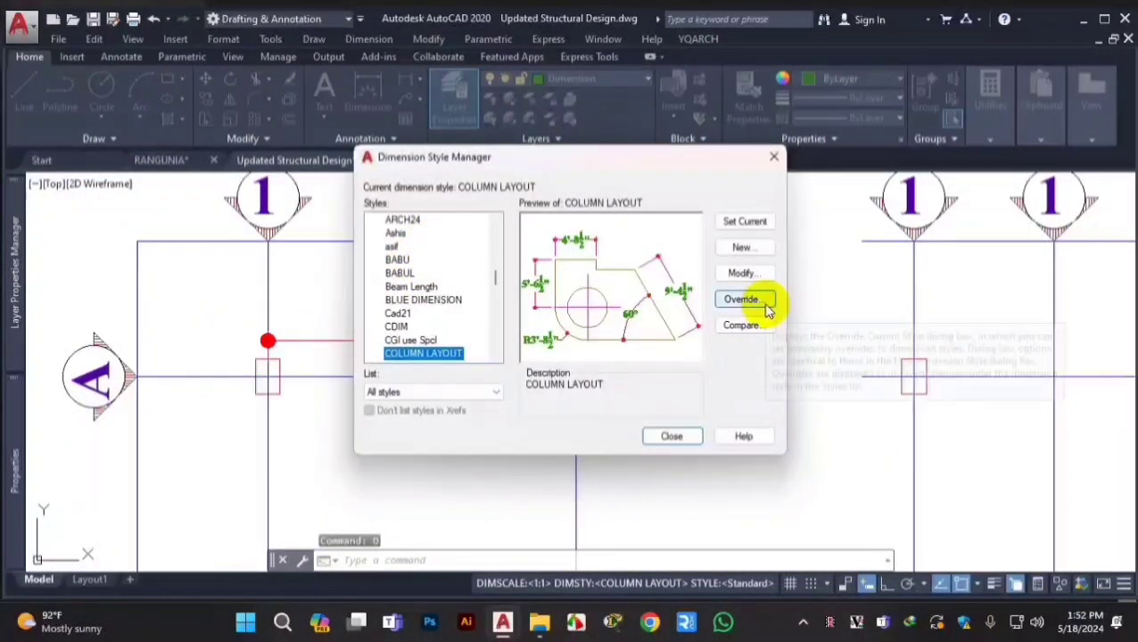
click(749, 274)
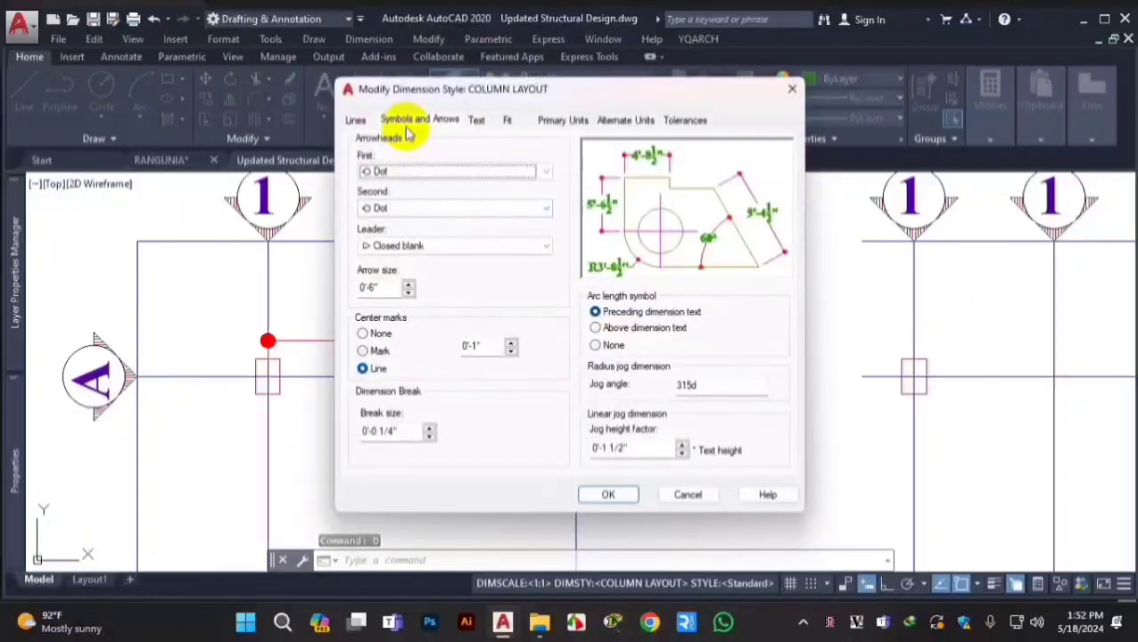
click(426, 172)
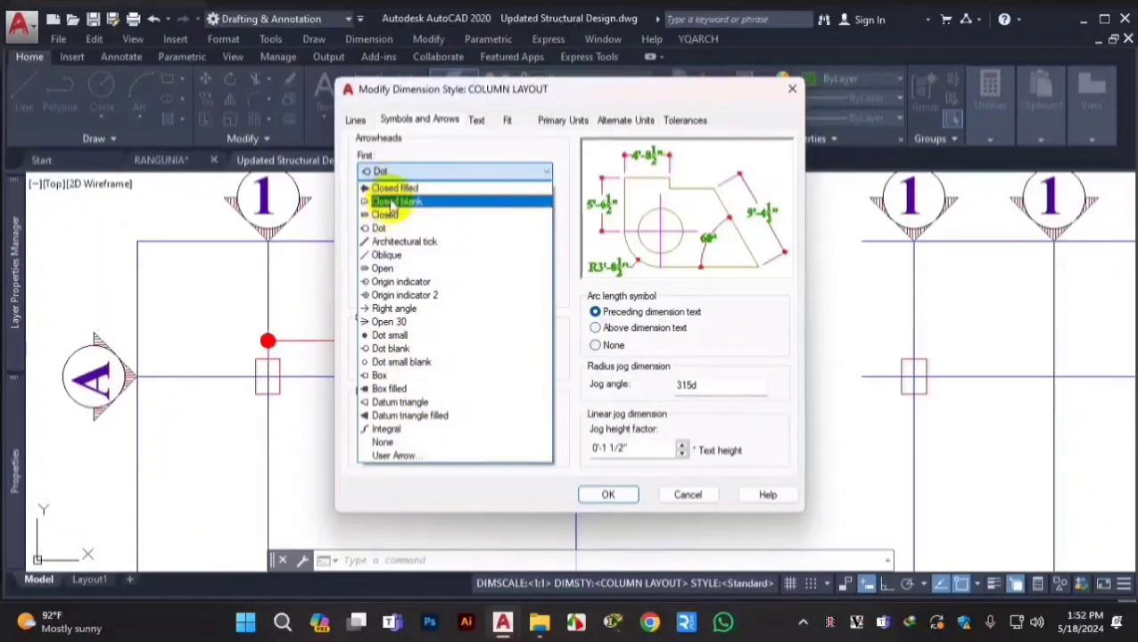
click(392, 190)
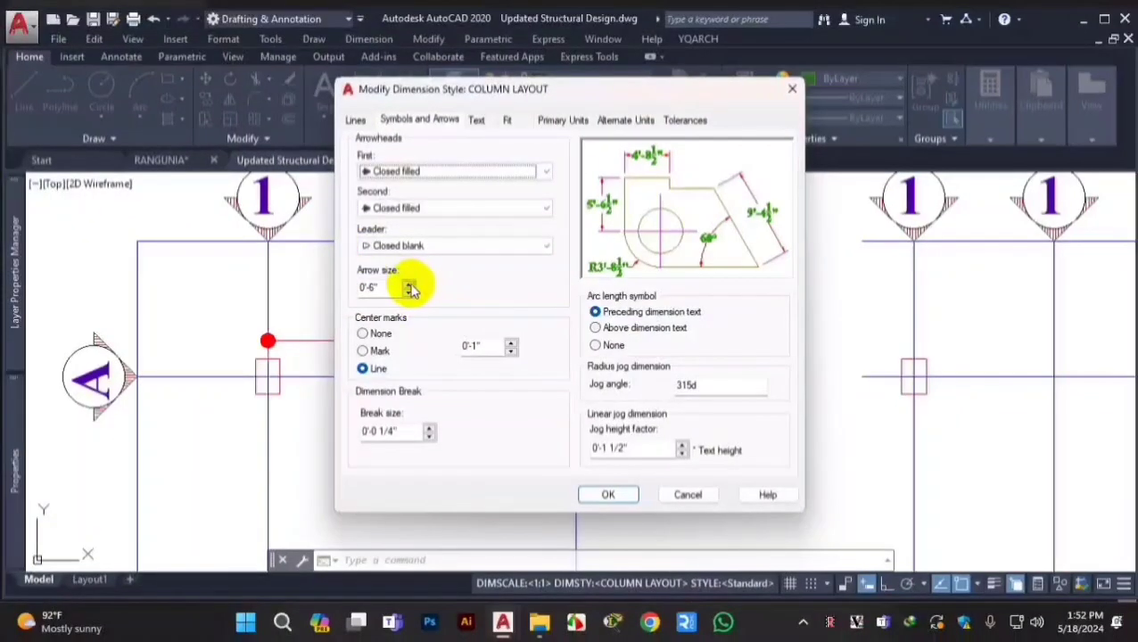
- Set the COLUMN LAYOUT style's arrow size to 0'-10" and apply the modified style to the drawing
click(410, 288)
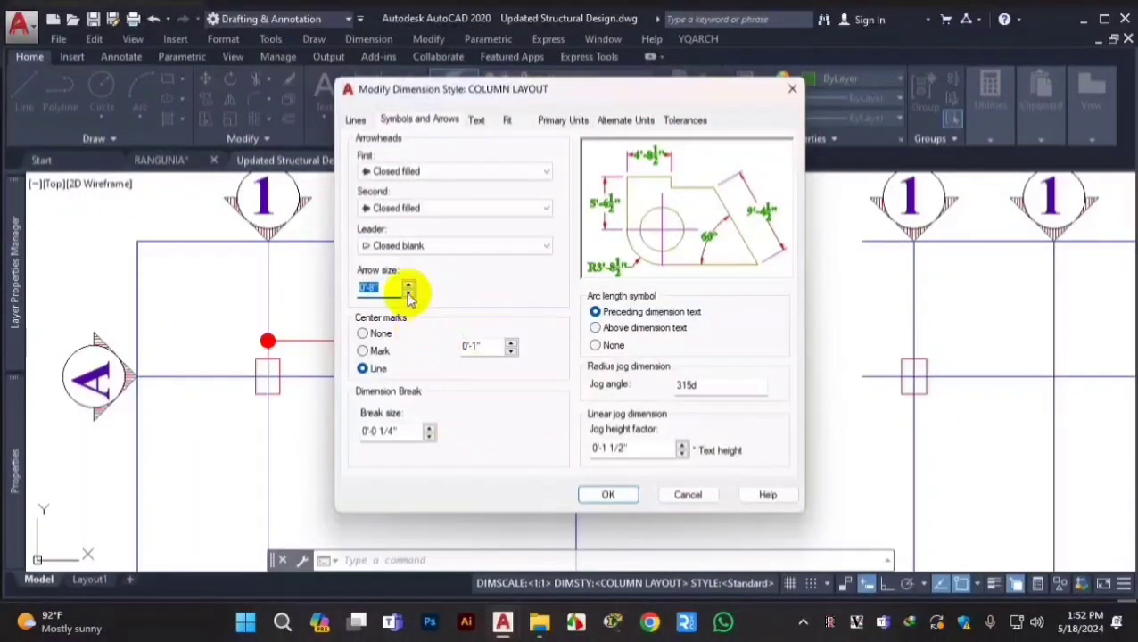
click(408, 287)
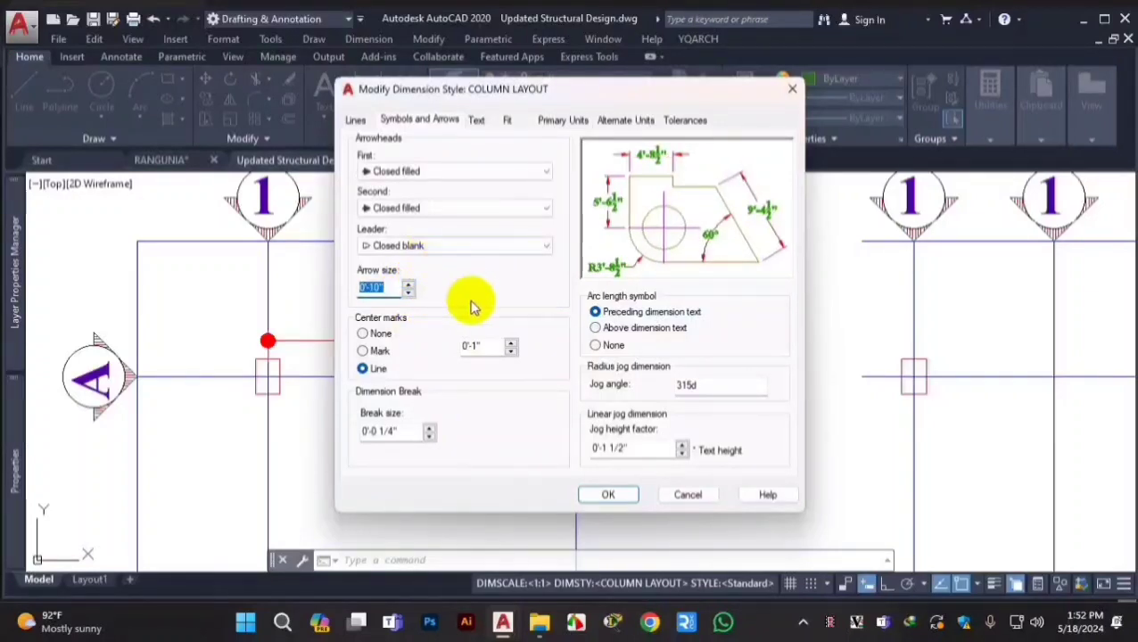
click(606, 498)
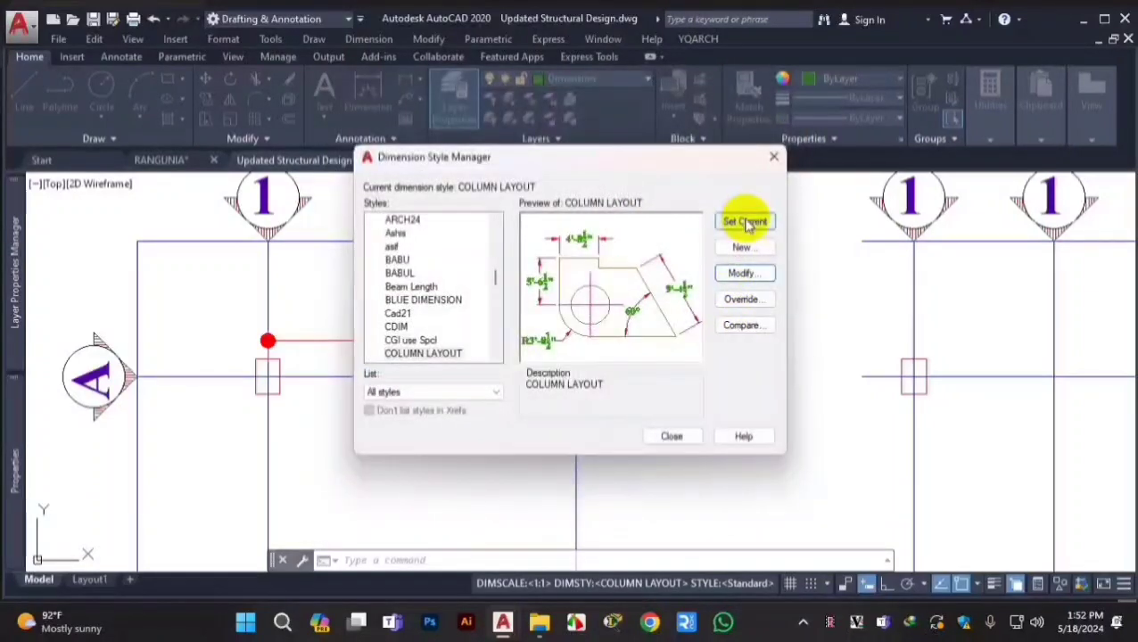
click(671, 437)
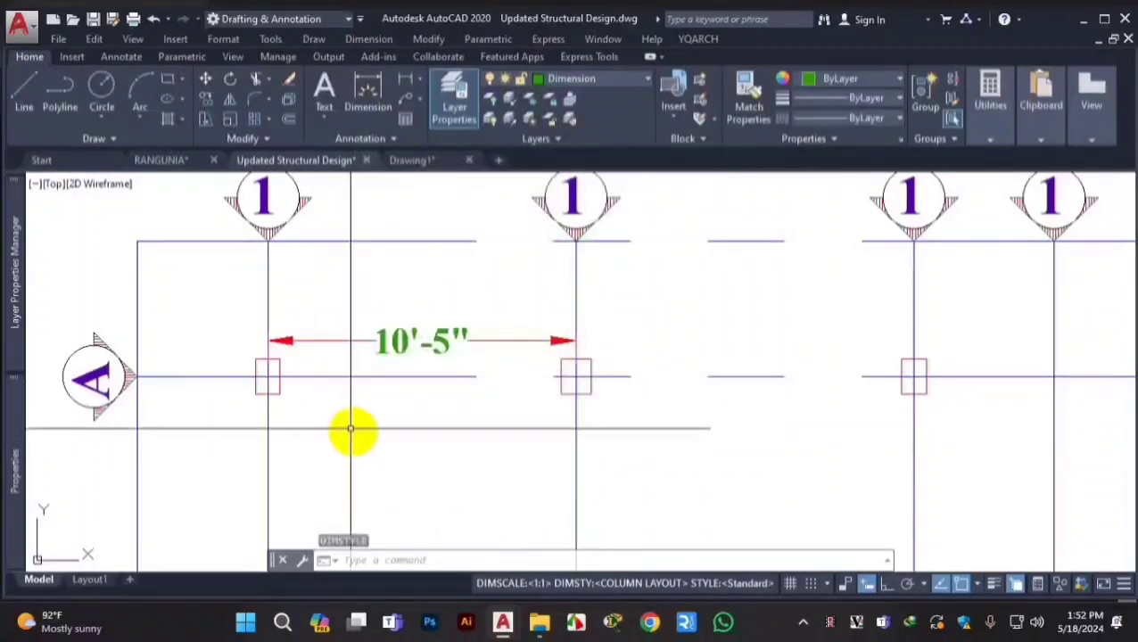
- Examine the arrowheads at both ends of the 10'-5" dimension in the column layout plan
scroll(281, 319, up, 5)
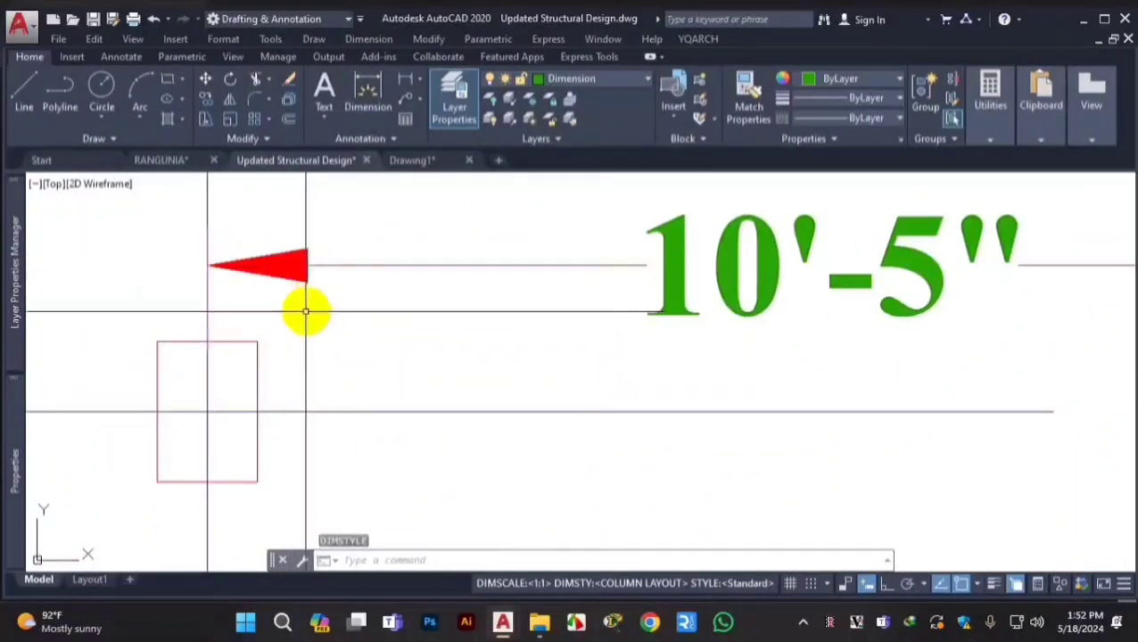
scroll(277, 299, down, 5)
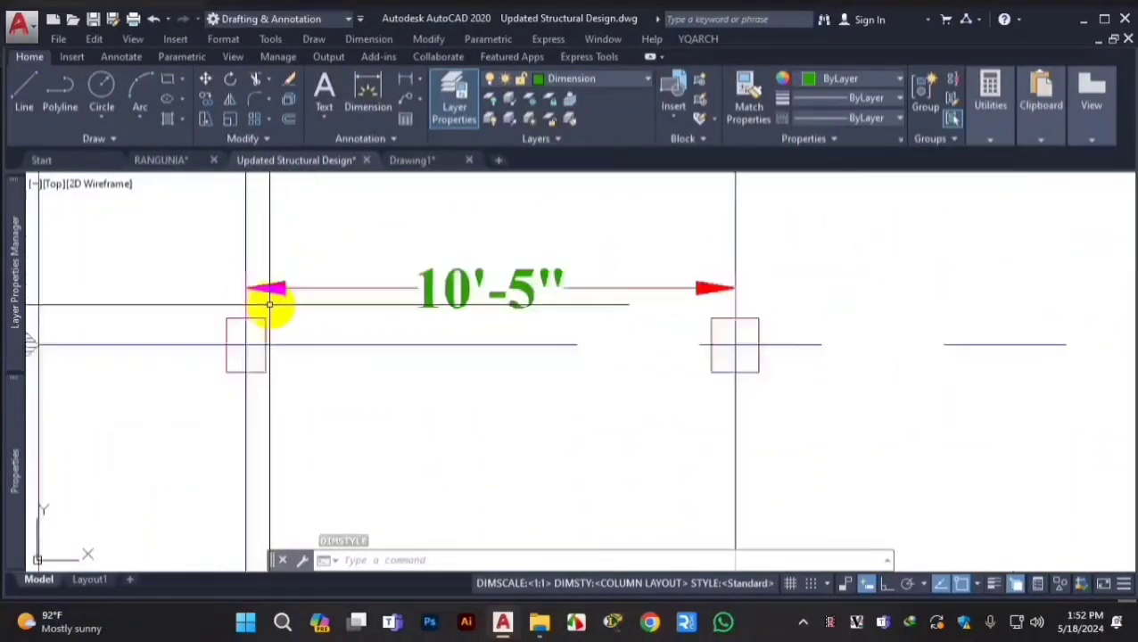
scroll(304, 304, down, 6)
scroll(375, 348, up, 6)
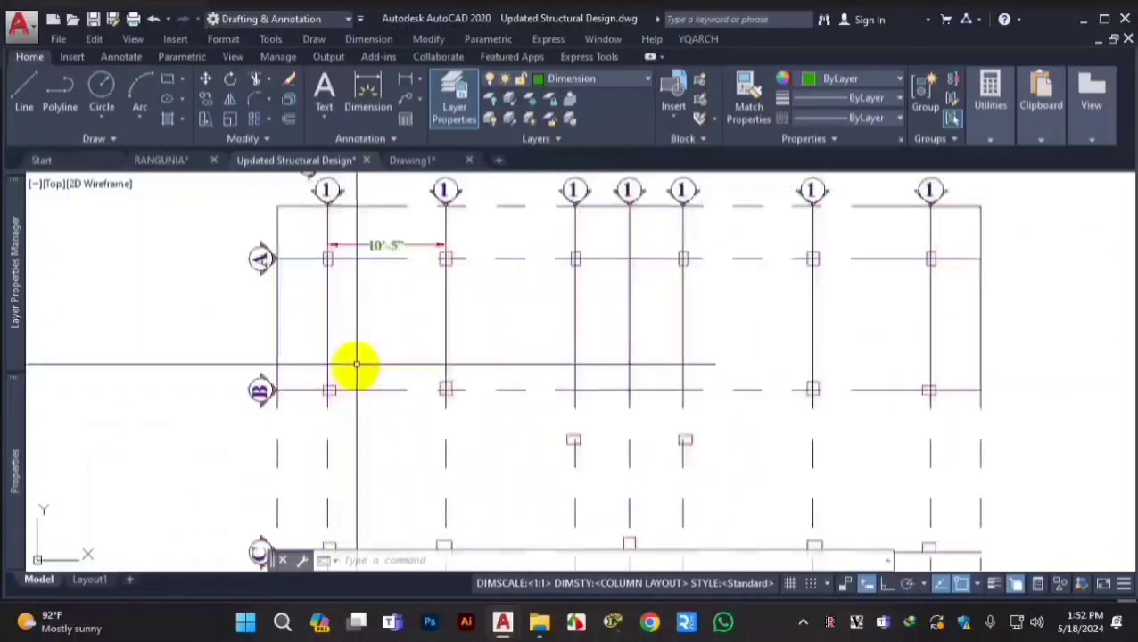
scroll(357, 213, up, 2)
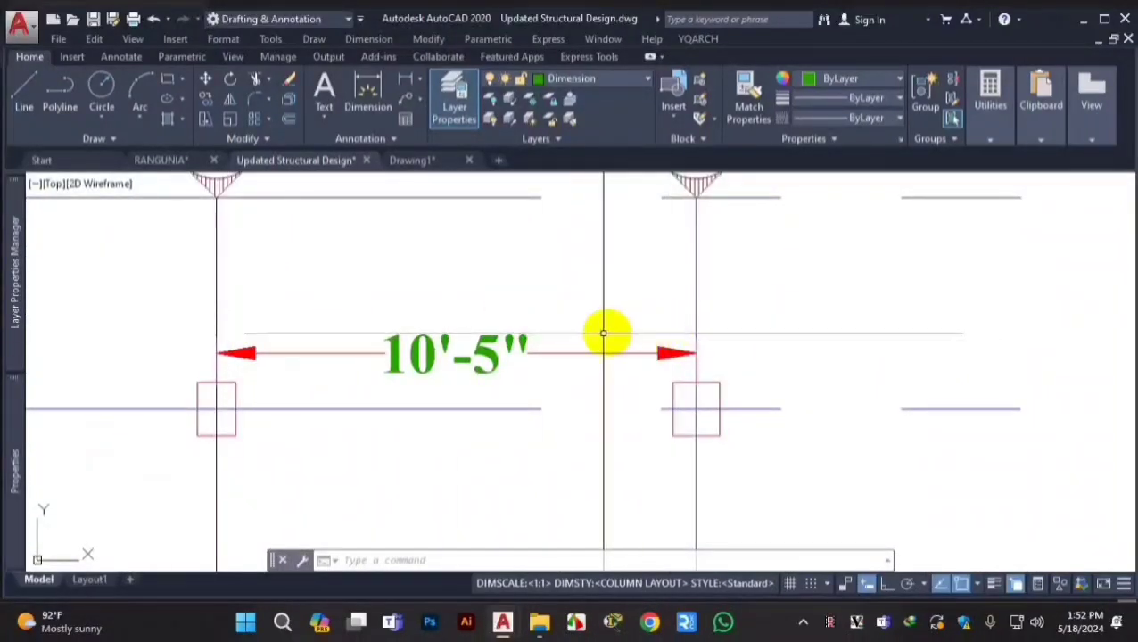
scroll(660, 312, down, 5)
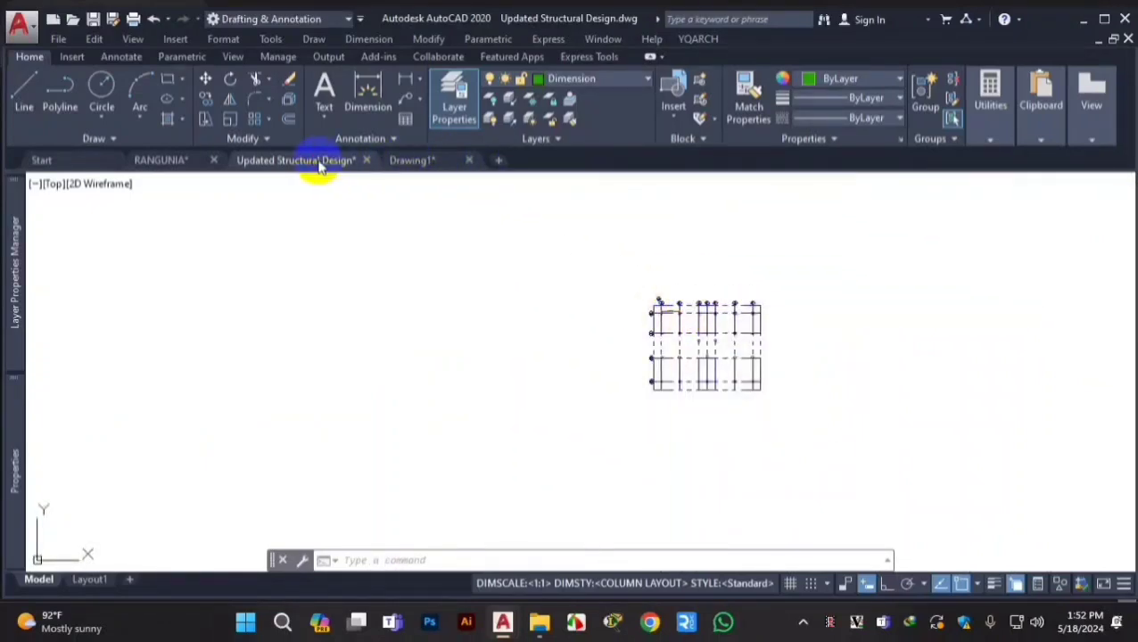
- Switch to the RANGUNIA drawing and examine the arrowheads on the guest bedroom and living room dimensions
click(170, 160)
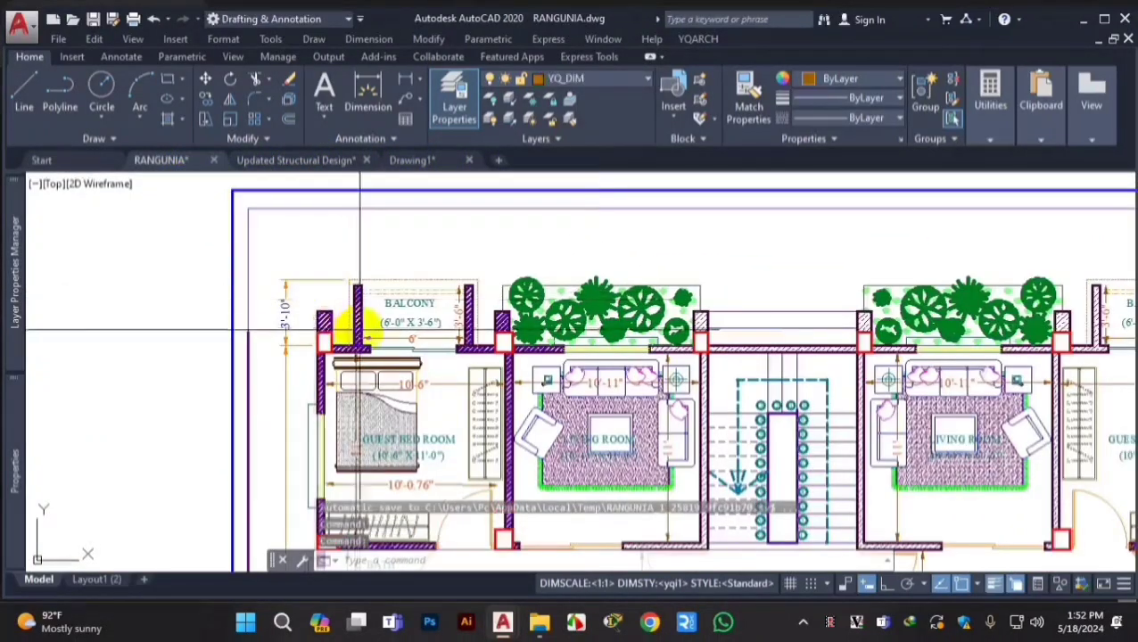
scroll(420, 401, down, 2)
scroll(296, 394, up, 3)
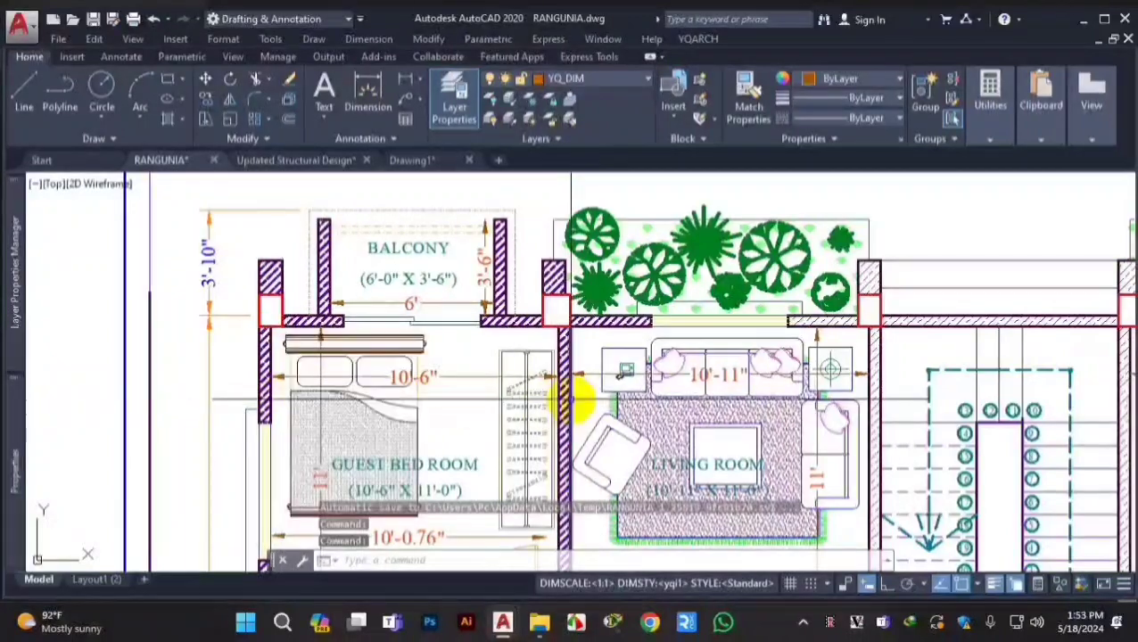
click(358, 390)
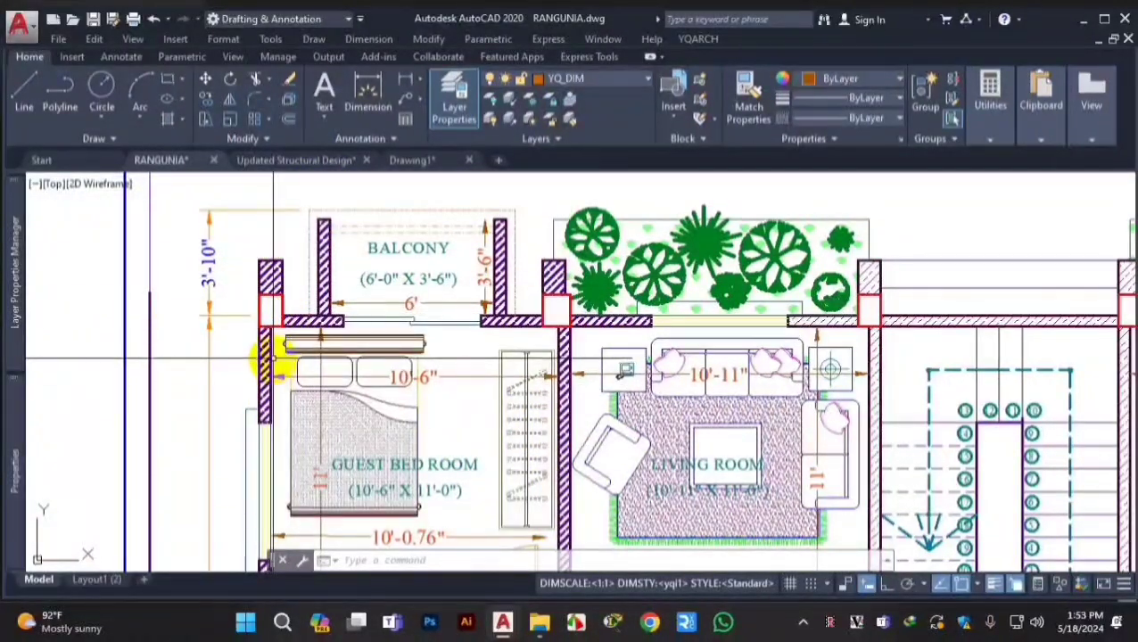
scroll(264, 362, down, 10)
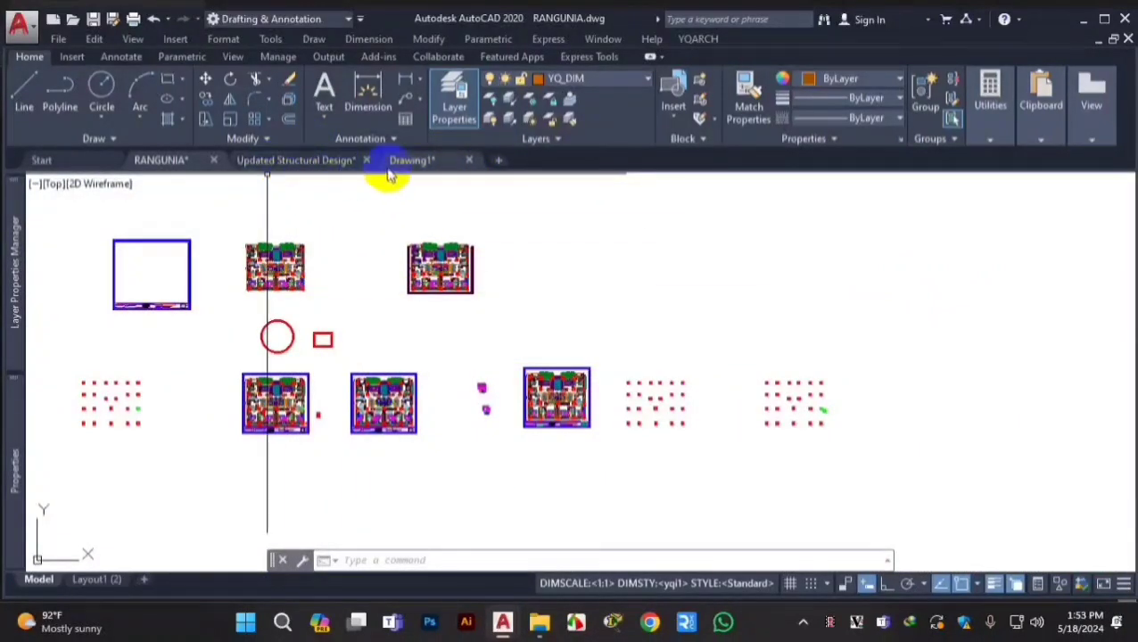
- Return to the Updated Structural Design drawing and examine the end ticks on the offset dimensions around column C1 at grid 3
click(335, 161)
scroll(624, 355, up, 5)
scroll(691, 363, down, 2)
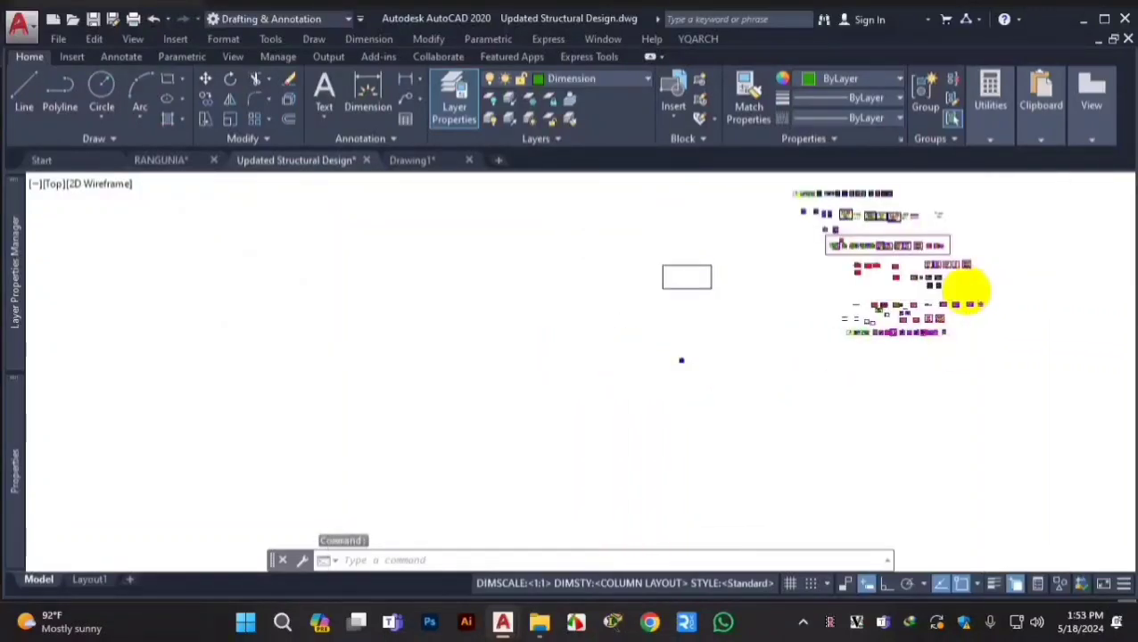
scroll(572, 450, up, 6)
scroll(847, 361, up, 10)
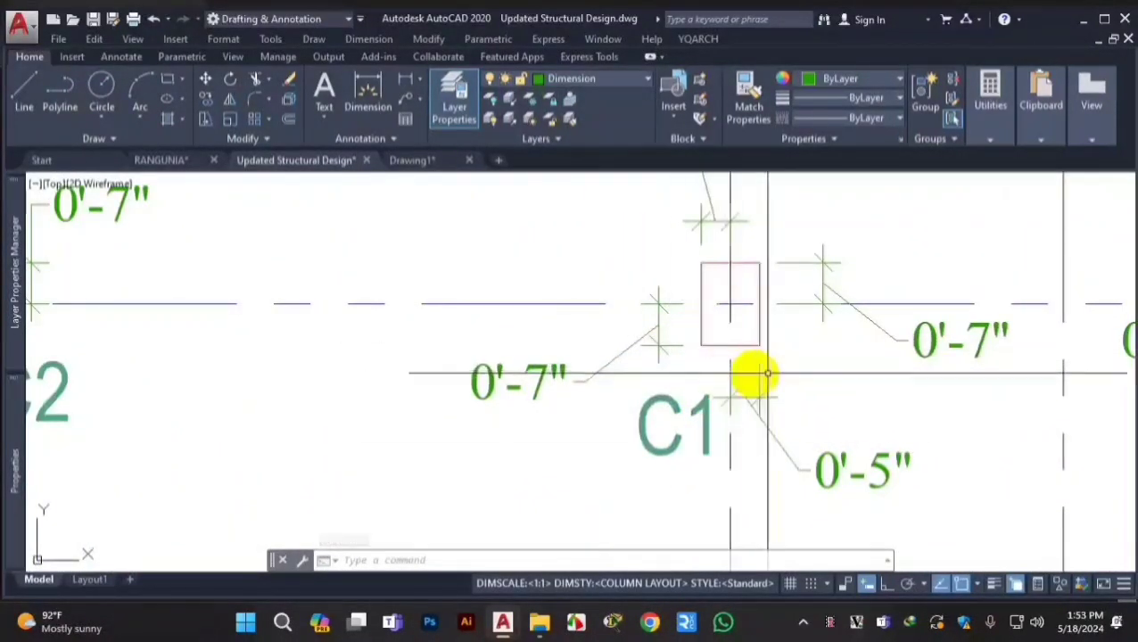
scroll(767, 374, up, 3)
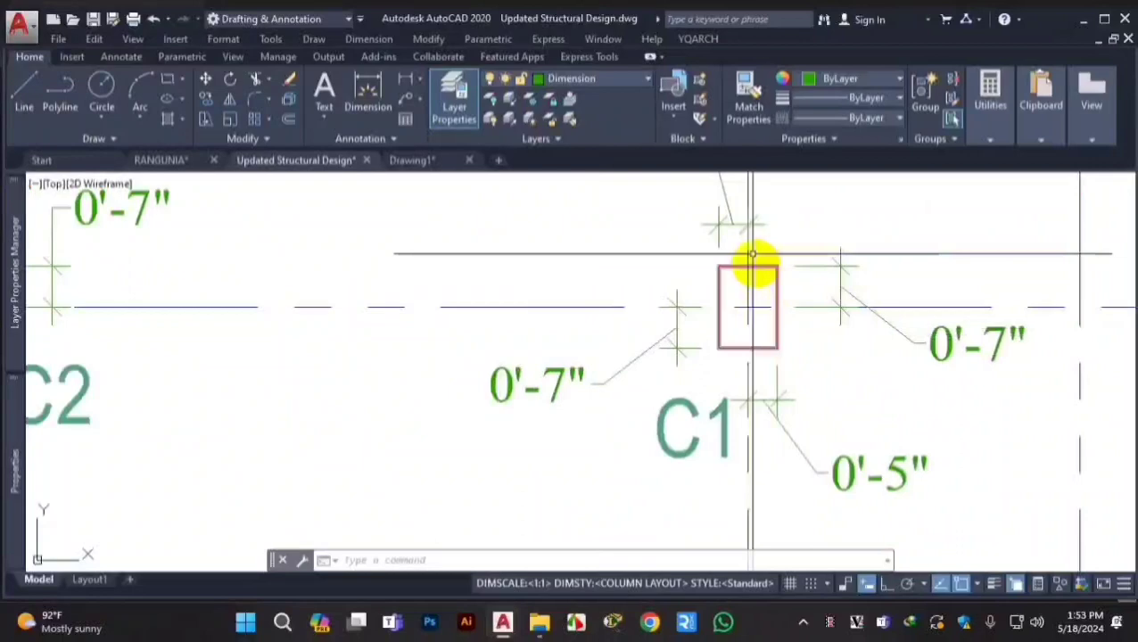
scroll(641, 277, down, 5)
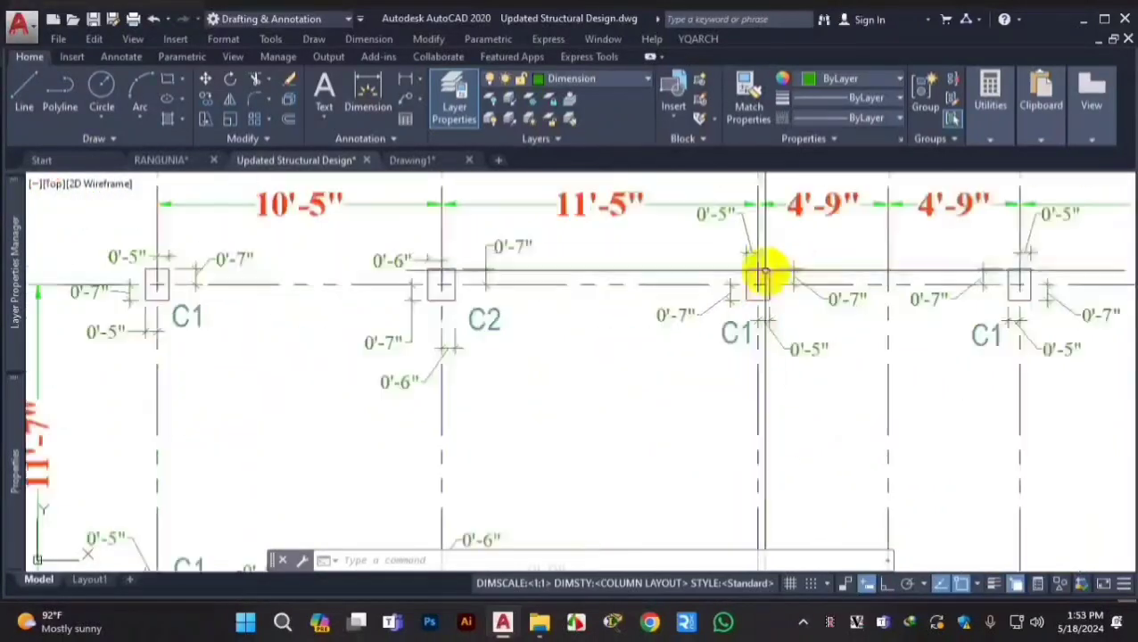
scroll(745, 212, up, 3)
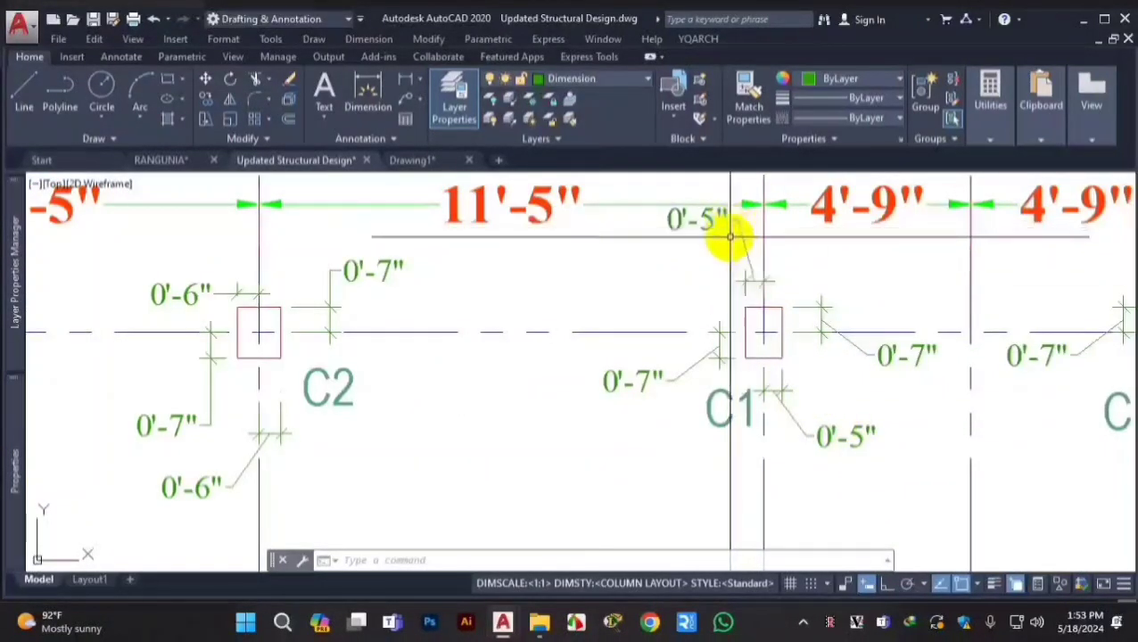
scroll(788, 395, up, 2)
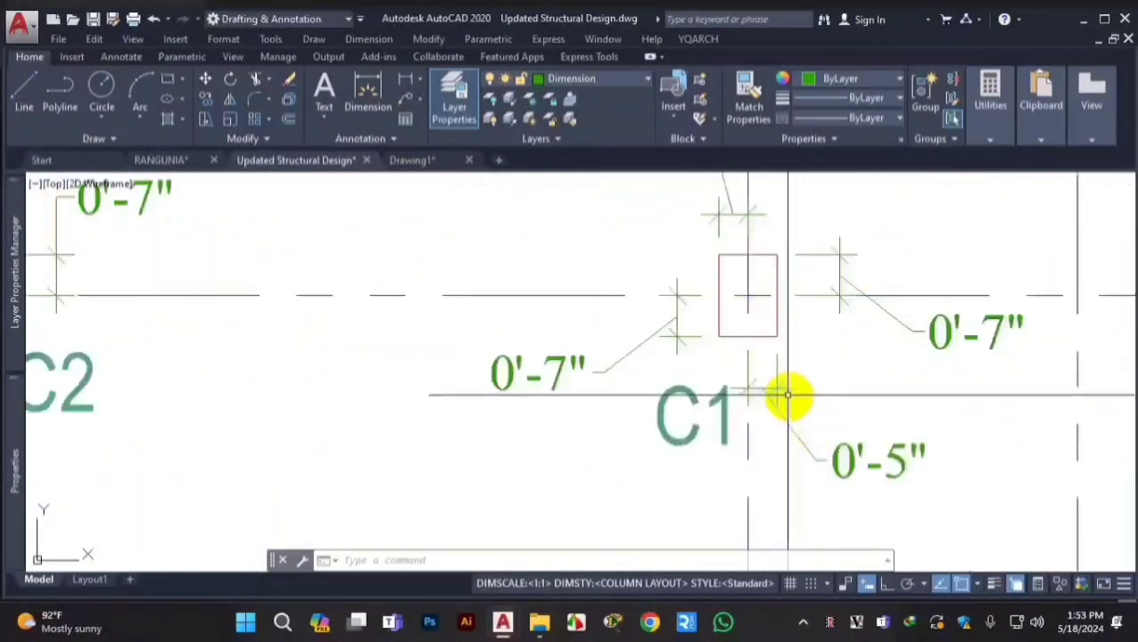
scroll(745, 386, up, 3)
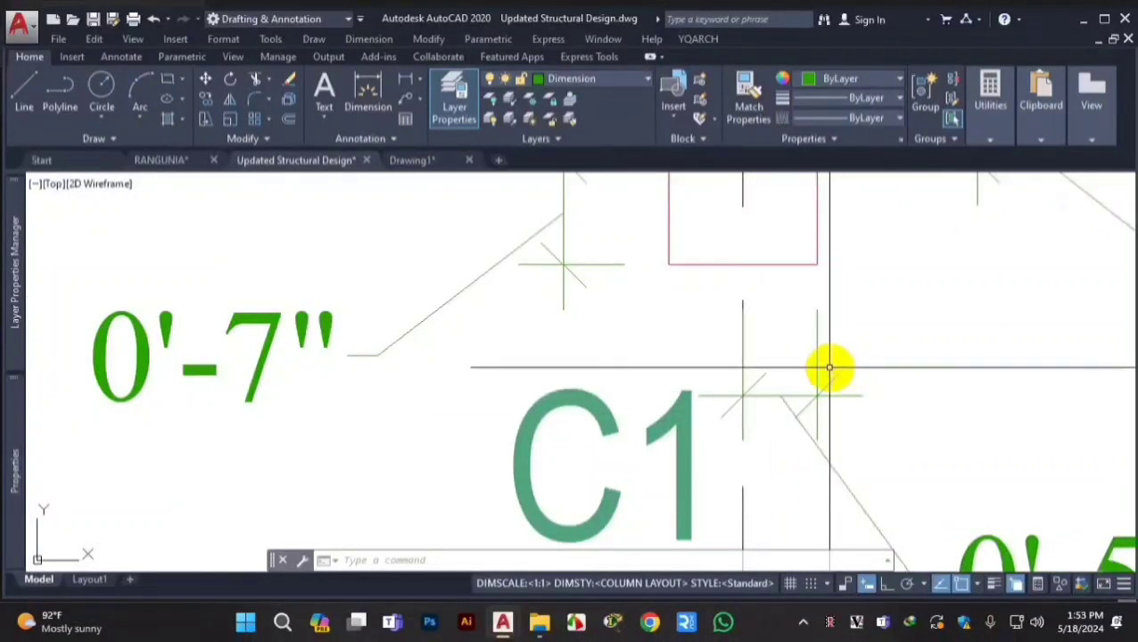
scroll(776, 395, down, 5)
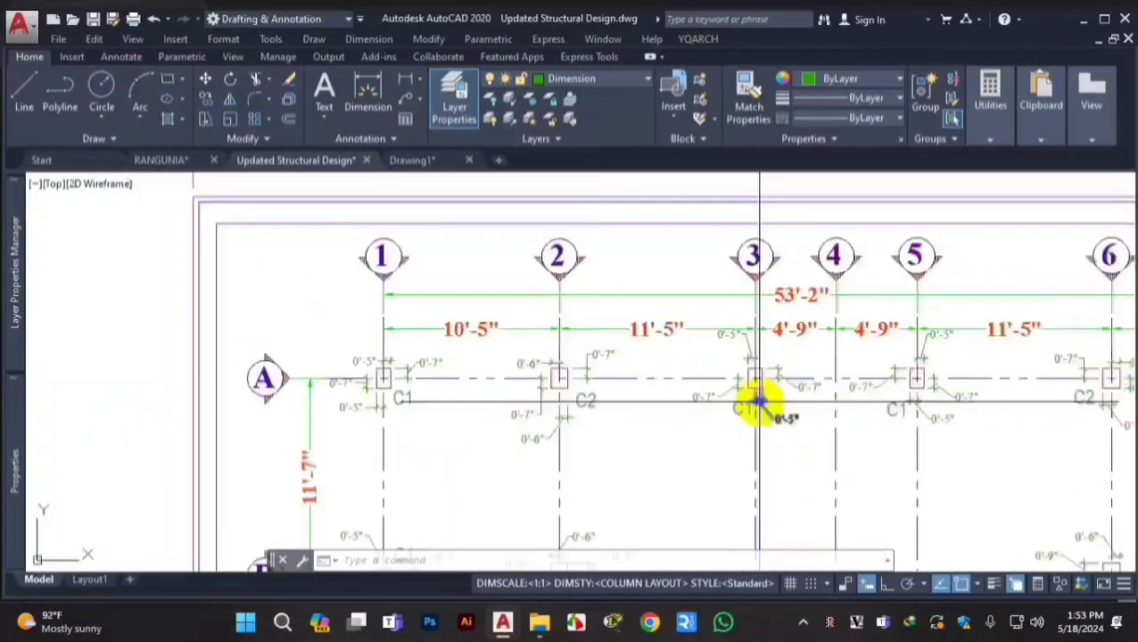
- Examine the arrowheads on the 11'-5" span dimension between grids 2 and 3
scroll(516, 315, up, 5)
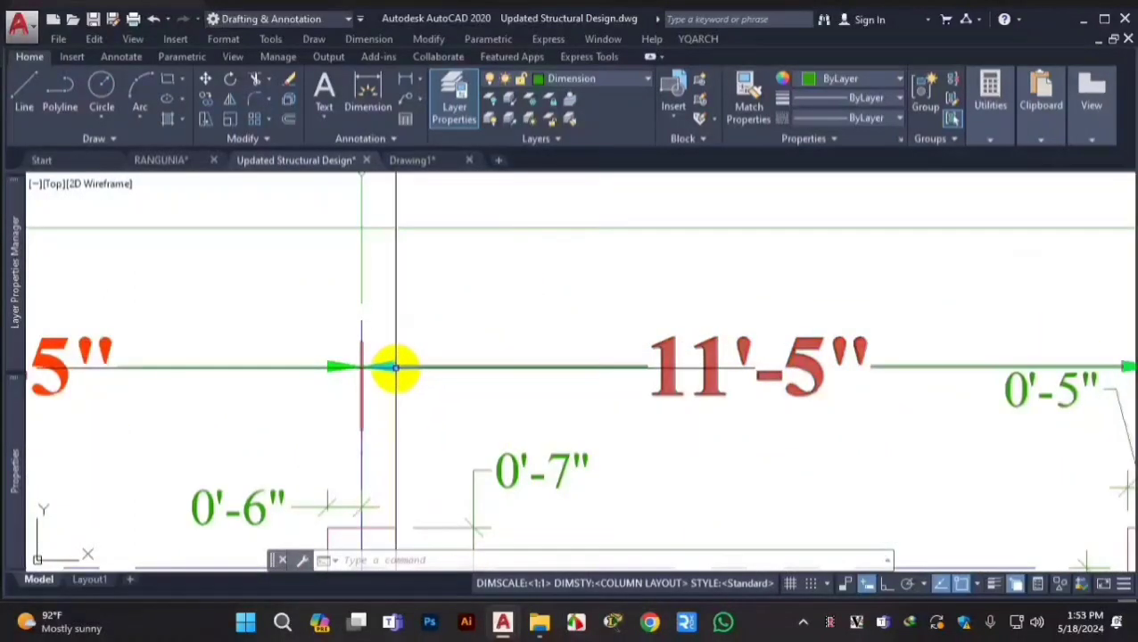
scroll(394, 367, up, 2)
scroll(348, 352, down, 6)
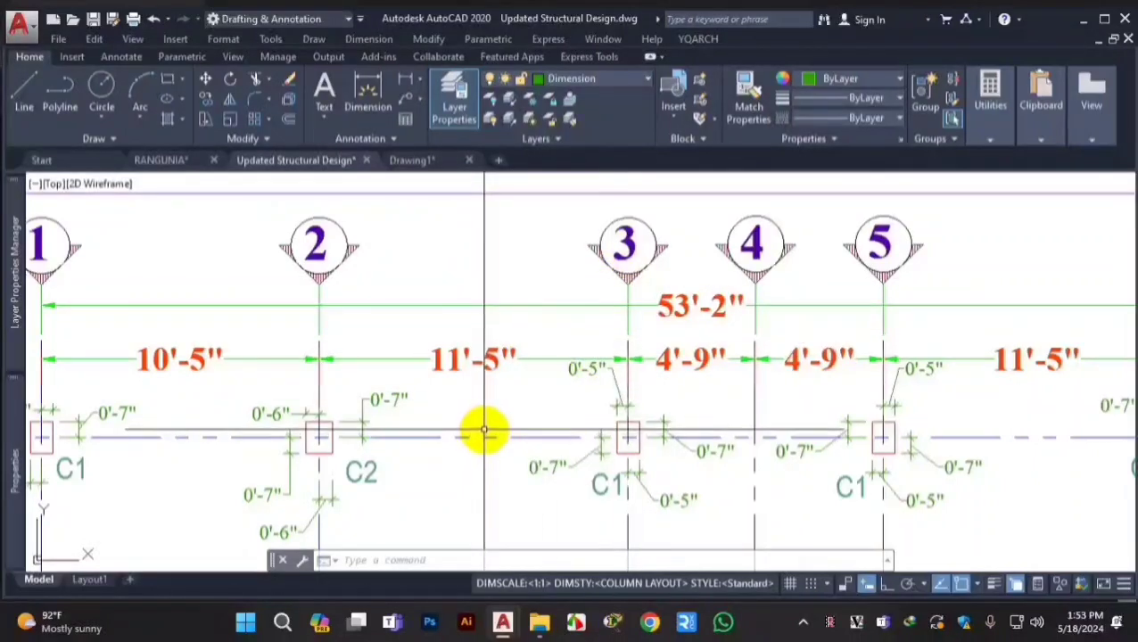
- Open the COLUMN LAYOUT dimension style's symbol and arrow settings for modification
key(Return)
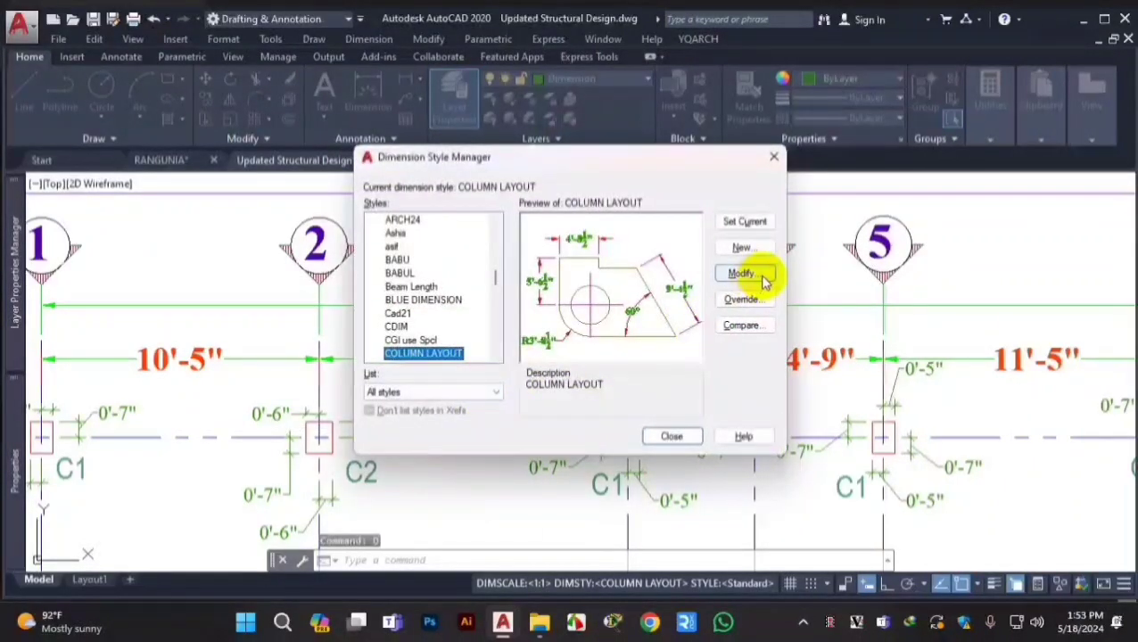
click(756, 276)
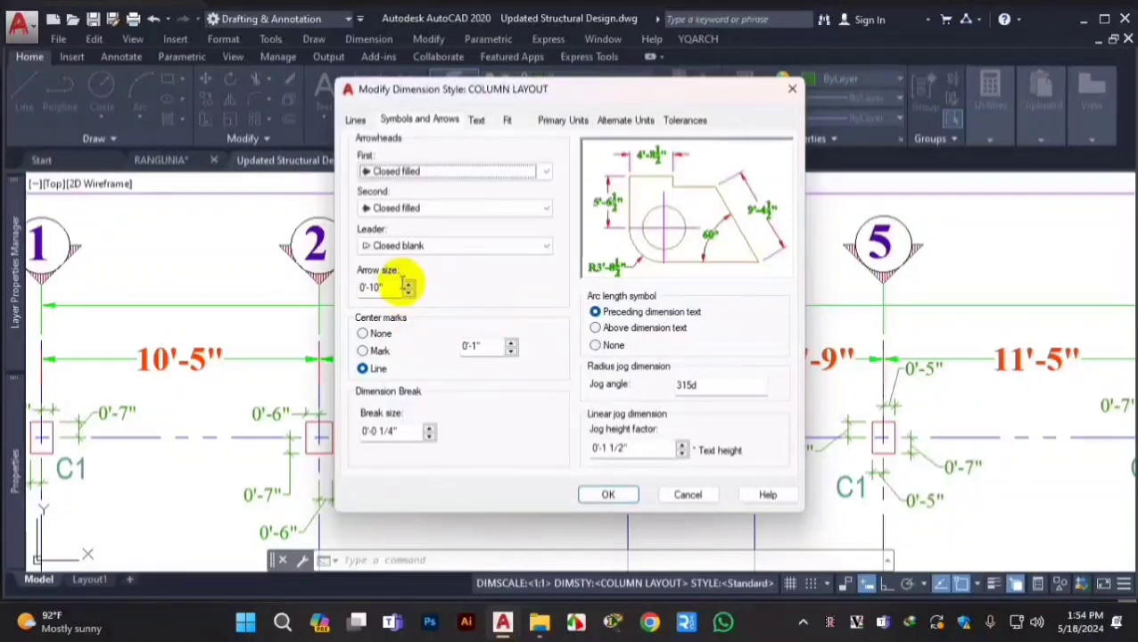
double_click(385, 287)
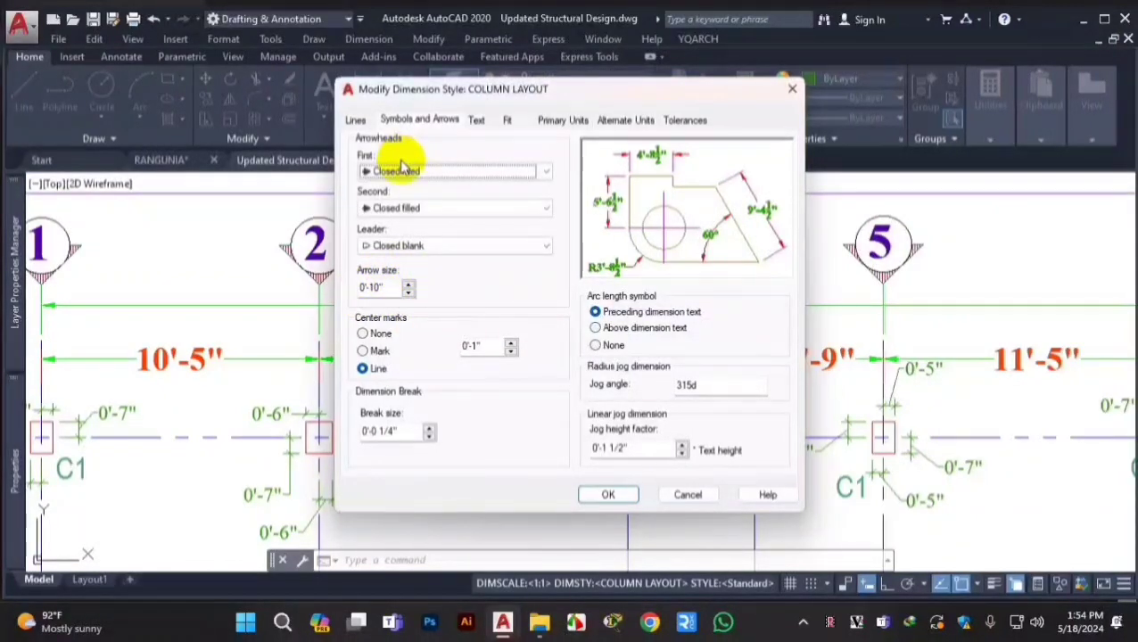
key(ctrl+1)
click(414, 191)
drag(352, 97, 483, 98)
mouse_move(434, 153)
mouse_down()
mouse_move(427, 177)
mouse_move(555, 131)
mouse_up()
key(Escape)
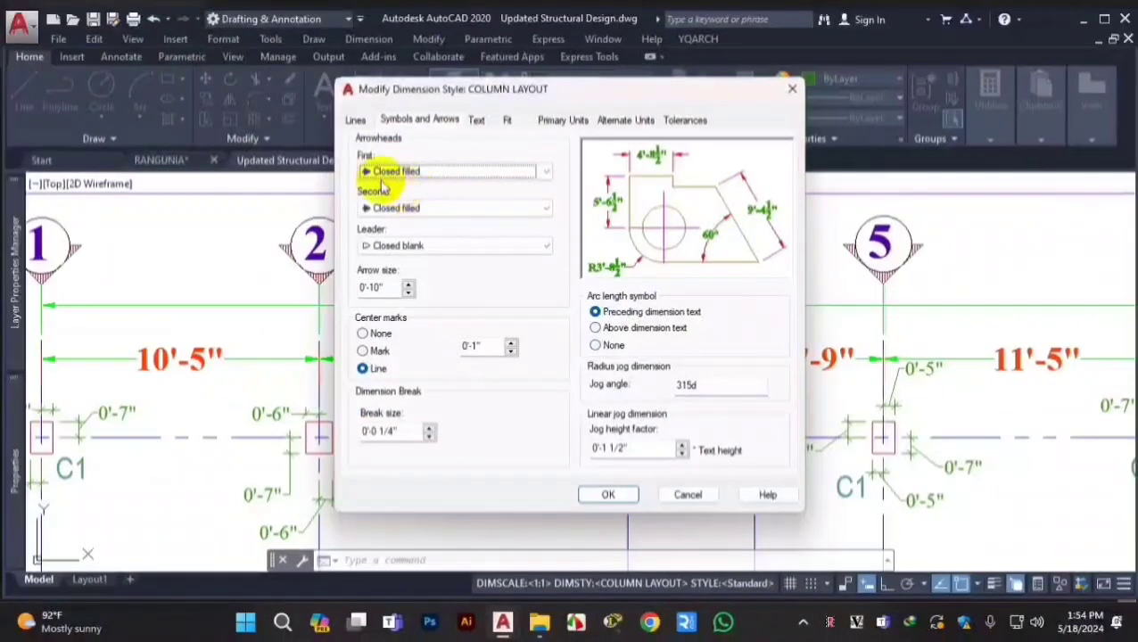
- Set the COLUMN LAYOUT style's first arrowhead to Dot and its second arrowhead to Closed filled
click(443, 173)
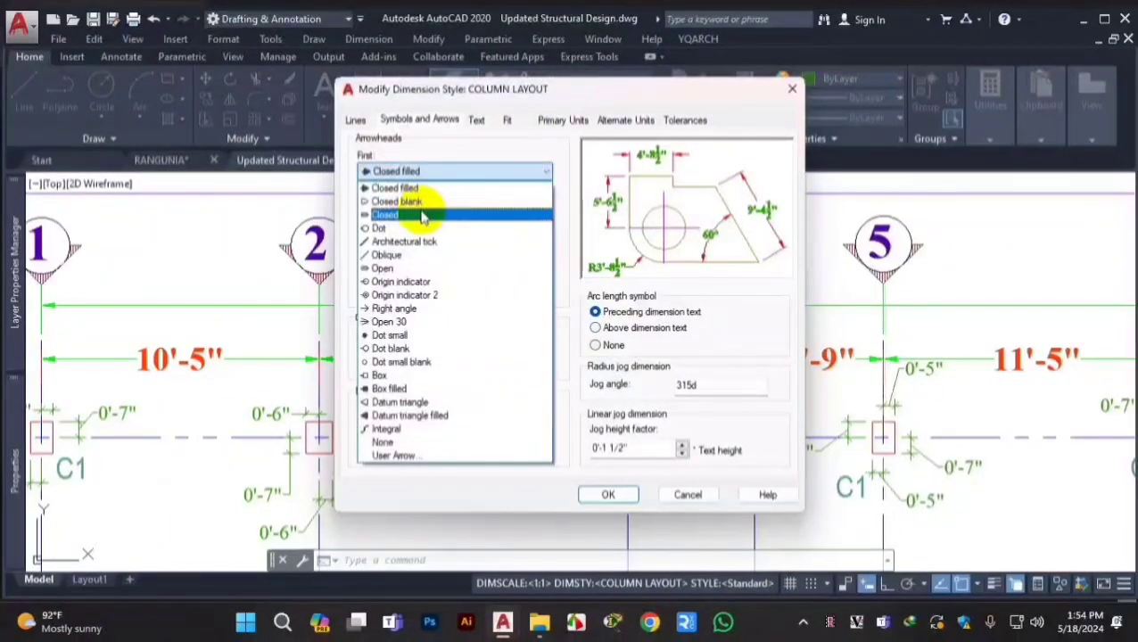
click(414, 213)
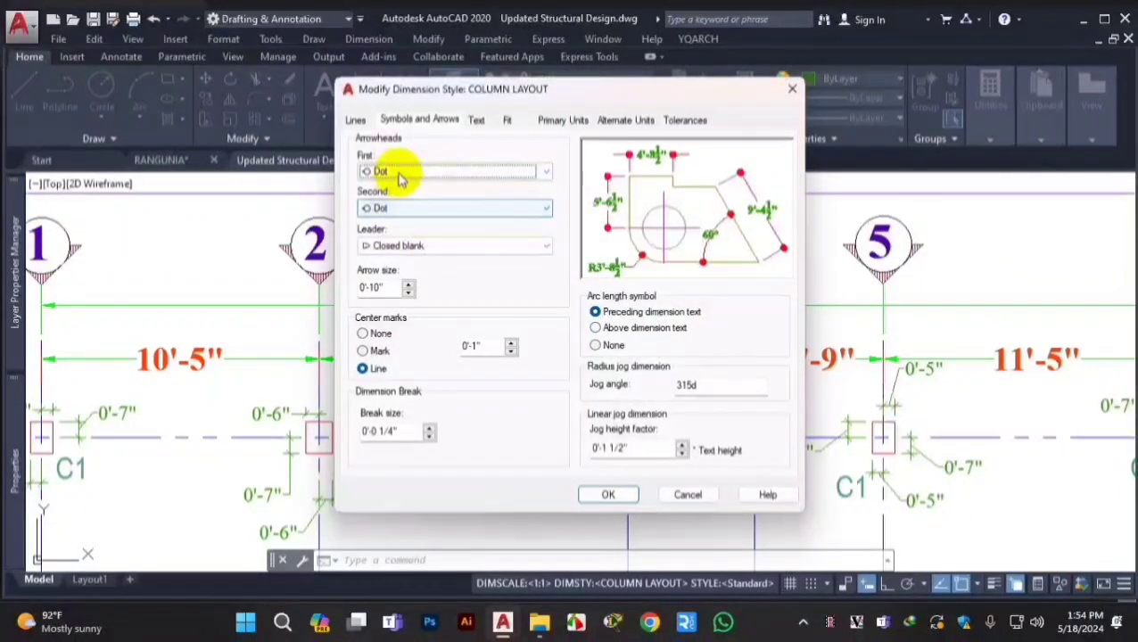
click(419, 211)
scroll(419, 232, up, 2)
click(421, 223)
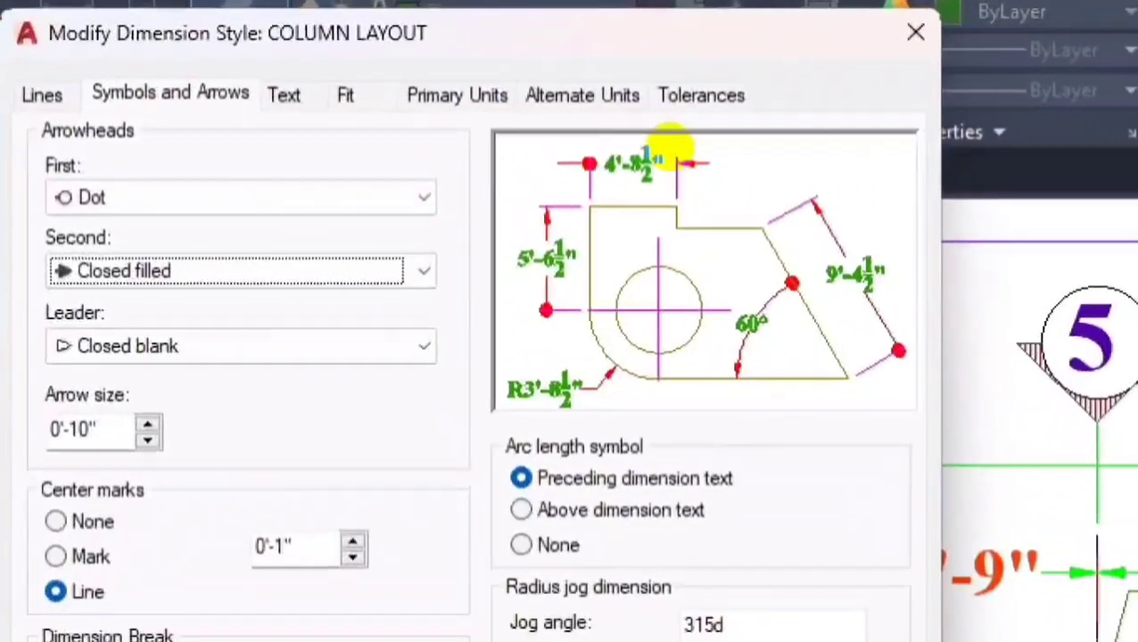
- Set the COLUMN LAYOUT style's first arrowhead to Closed filled and its center marks to Mark
drag(687, 163, 714, 147)
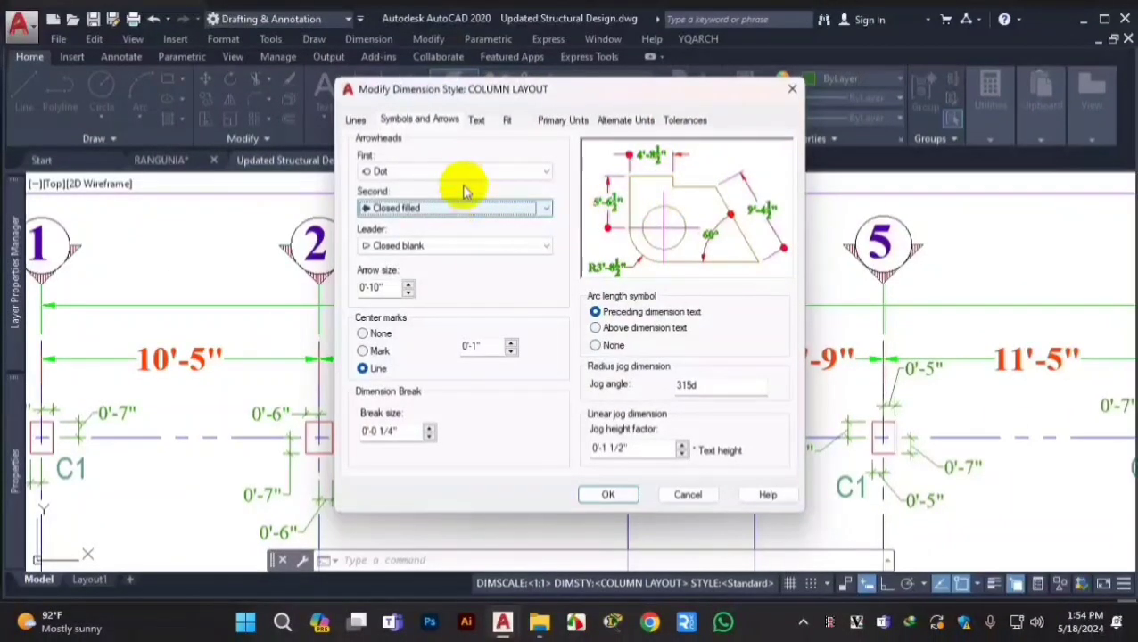
click(258, 207)
click(445, 188)
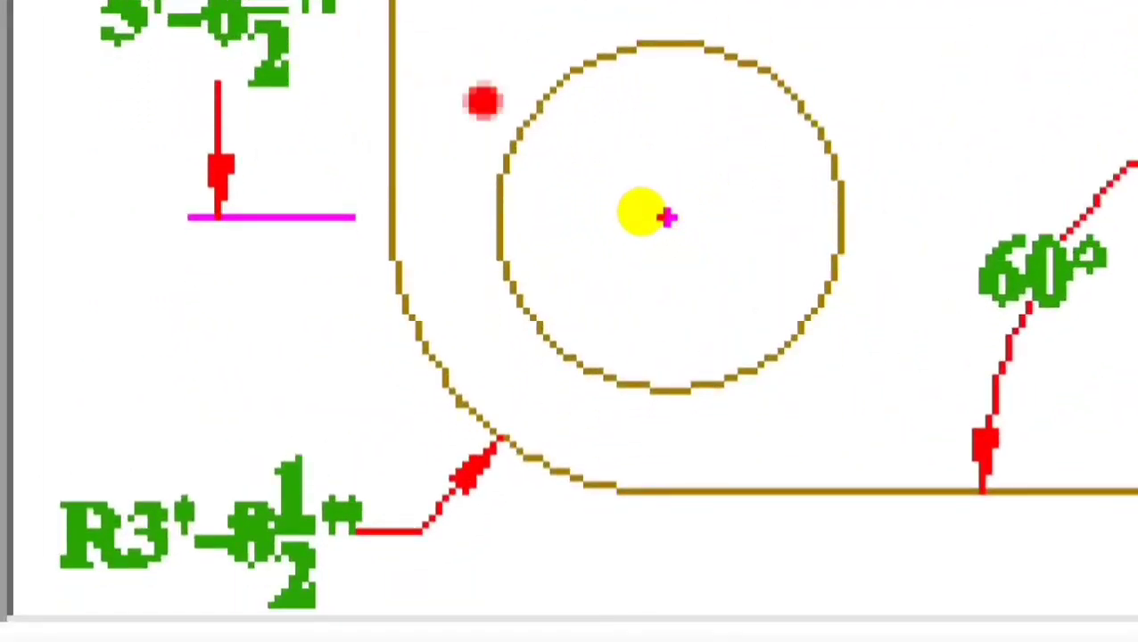
mouse_move(677, 167)
mouse_down()
mouse_move(890, 317)
mouse_move(424, 133)
mouse_up()
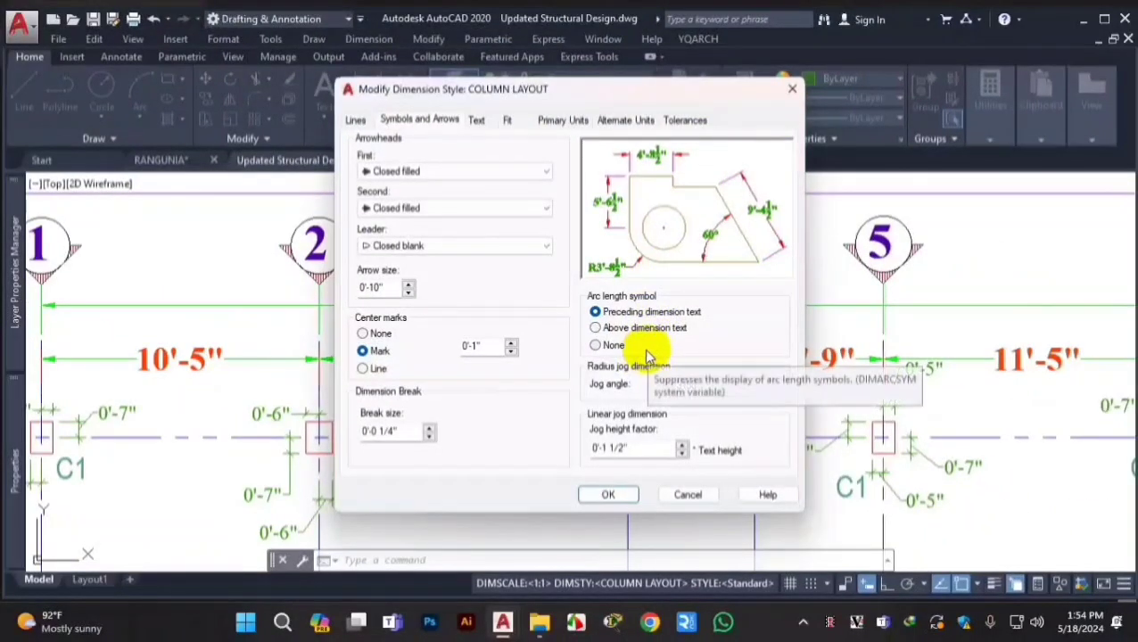
- Set the center mark size to 4 inches and switch the center marks to None
click(371, 335)
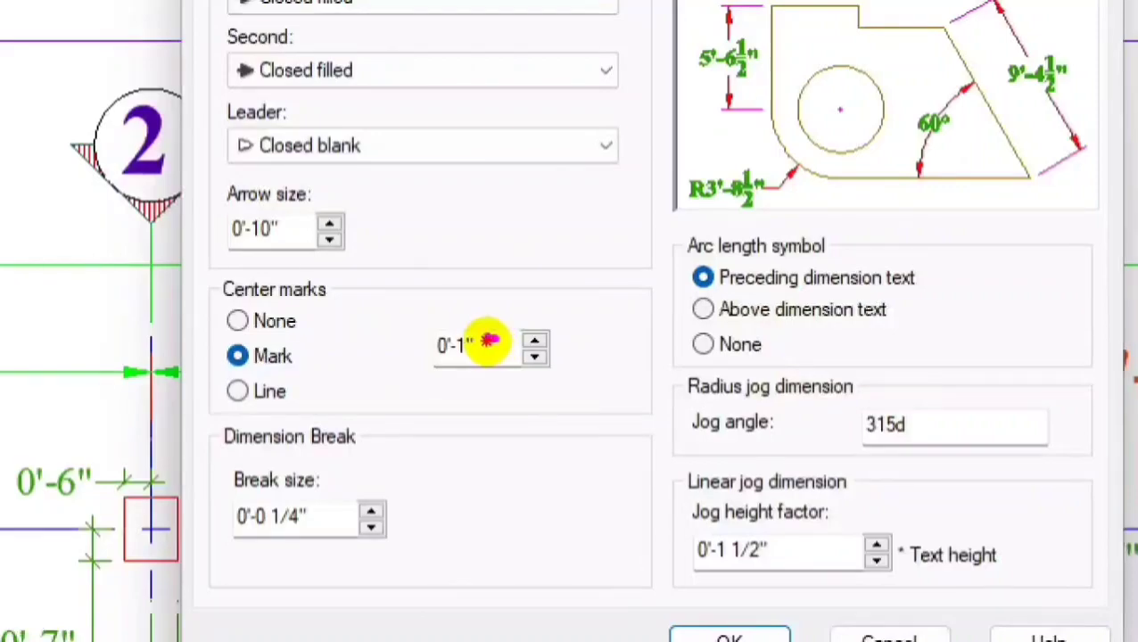
mouse_move(489, 340)
mouse_down()
mouse_move(439, 329)
mouse_move(477, 362)
mouse_move(436, 356)
mouse_up()
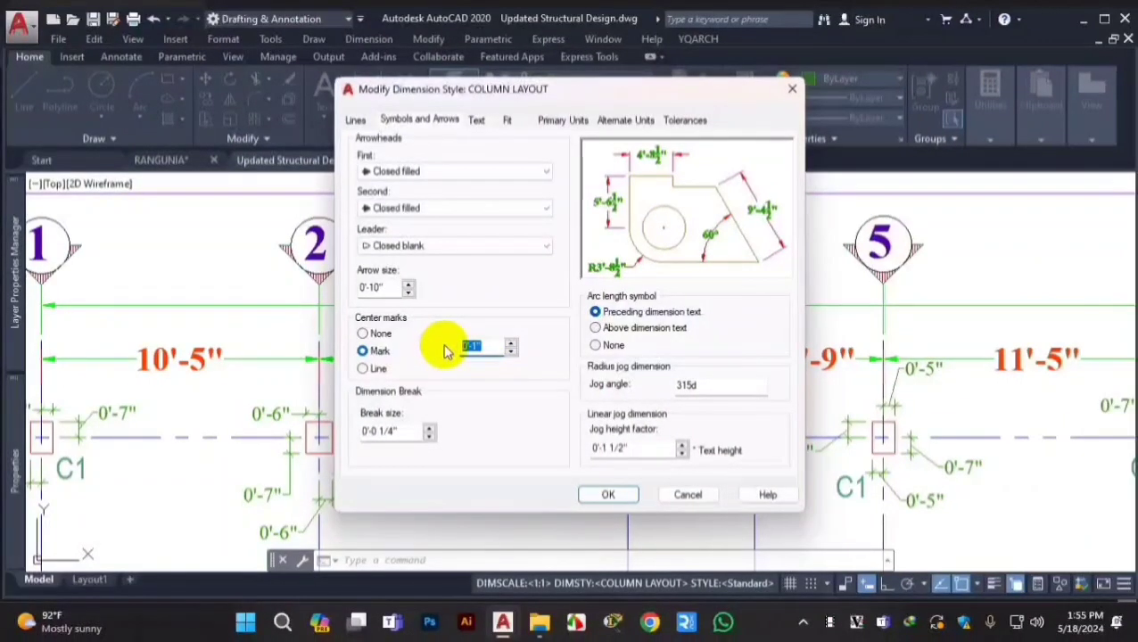
text(4)
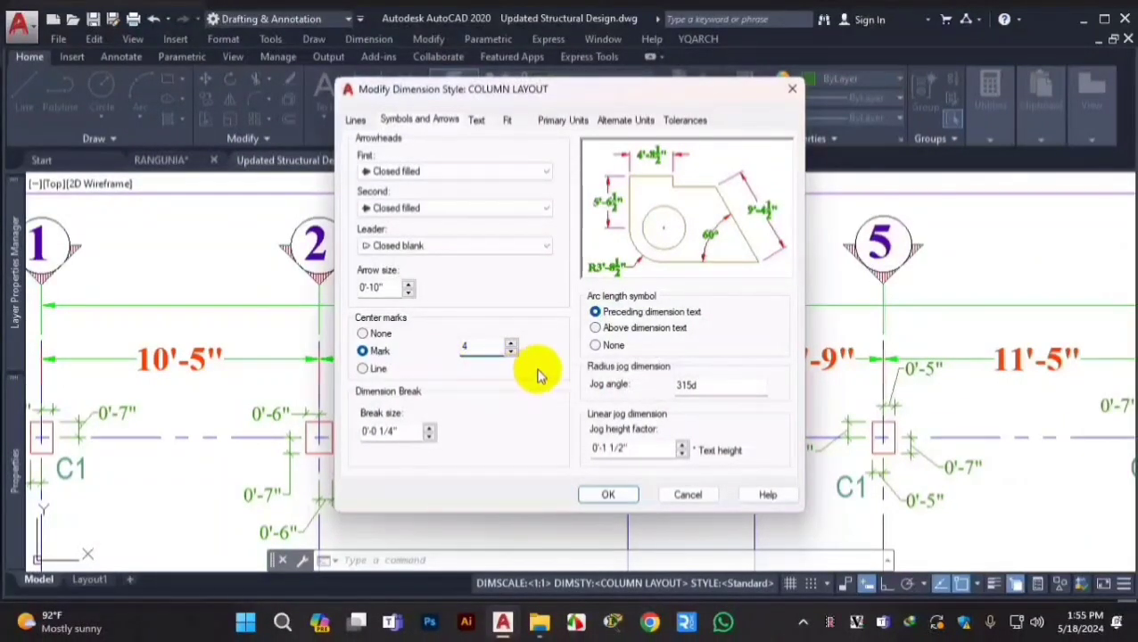
key(Return)
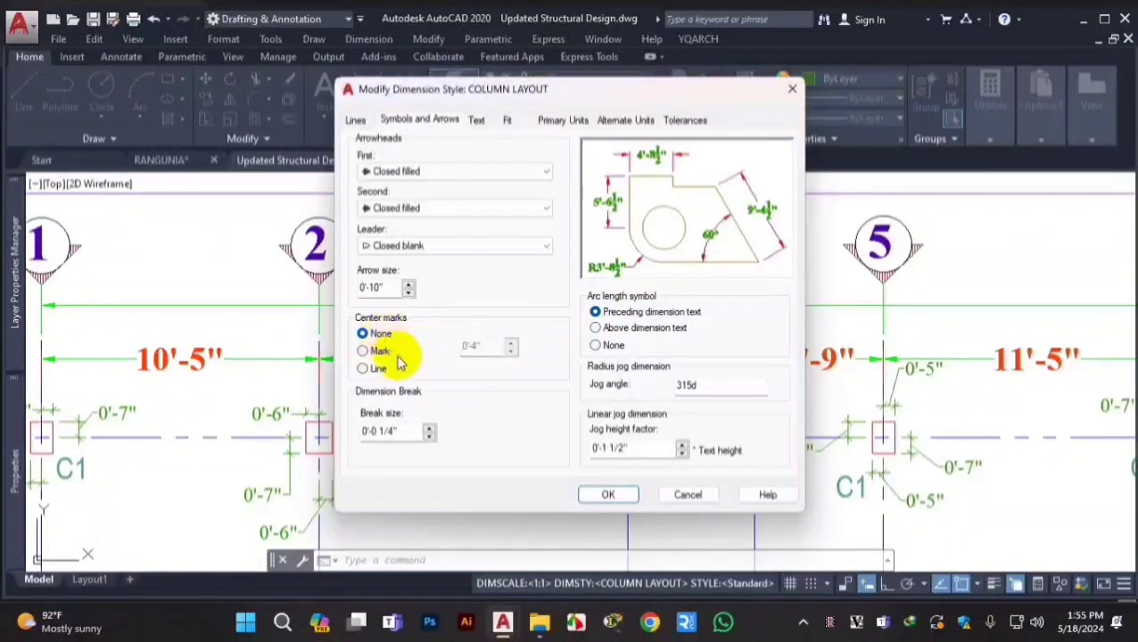
click(399, 437)
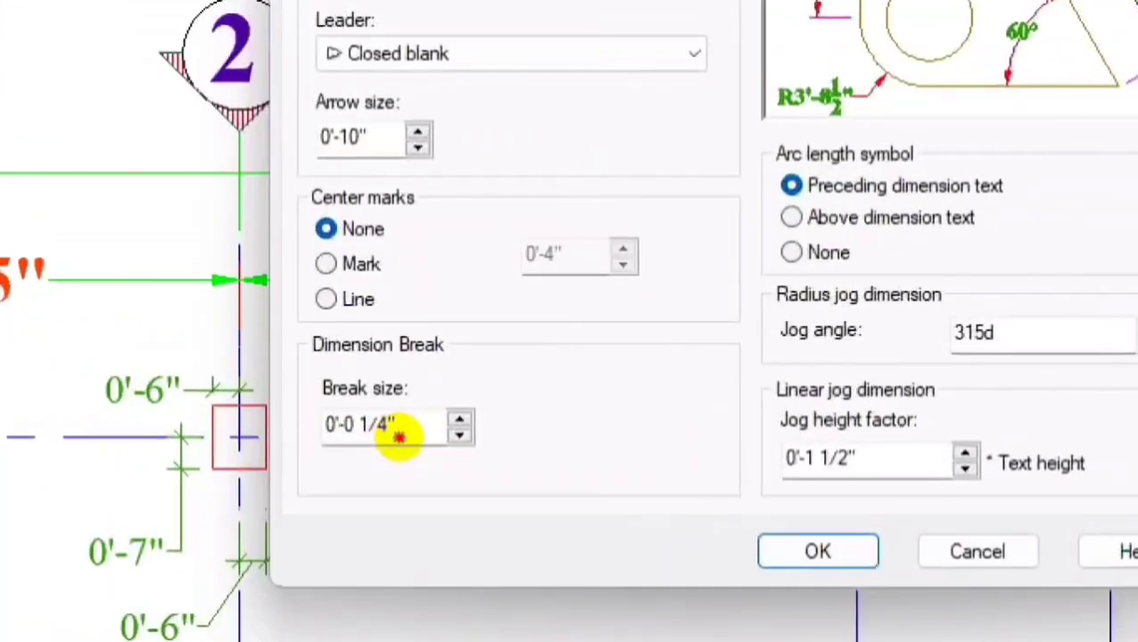
mouse_move(433, 372)
mouse_down()
mouse_move(331, 458)
mouse_move(597, 465)
mouse_move(314, 332)
mouse_up()
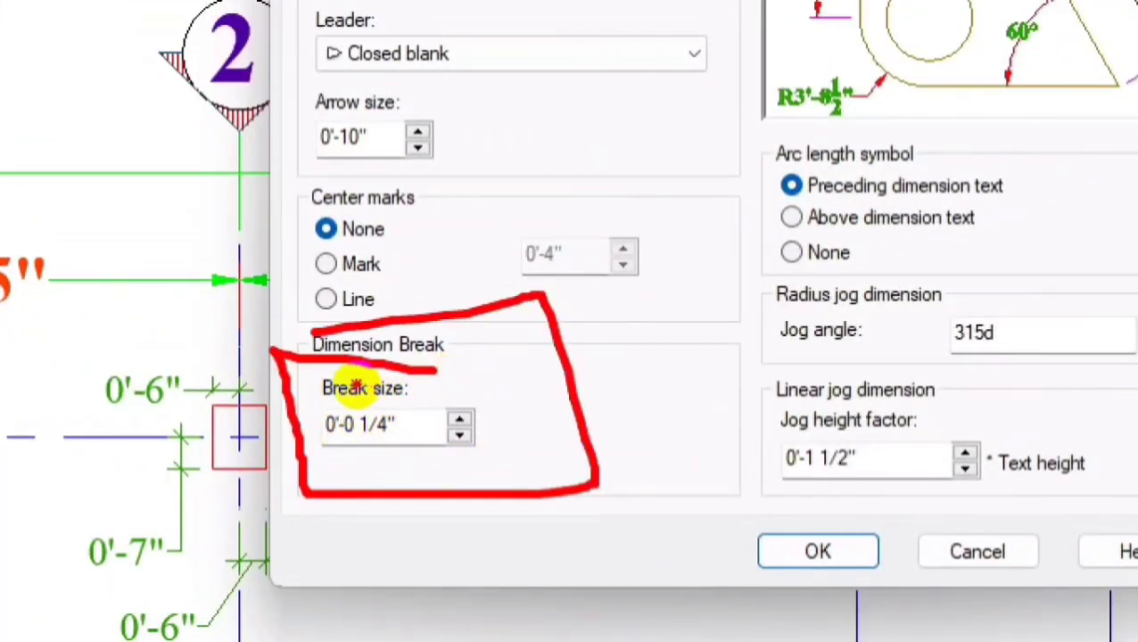
drag(460, 342, 368, 480)
drag(353, 339, 473, 447)
key(Escape)
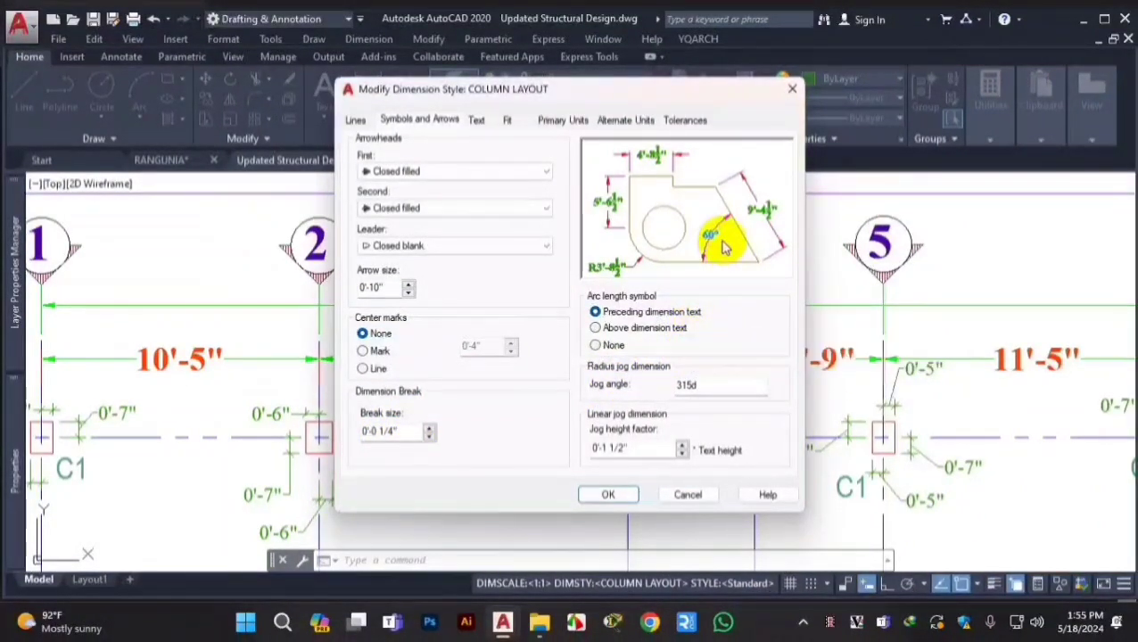
- Try the arc length symbol above the dimension text and return it to Preceding dimension text
click(639, 329)
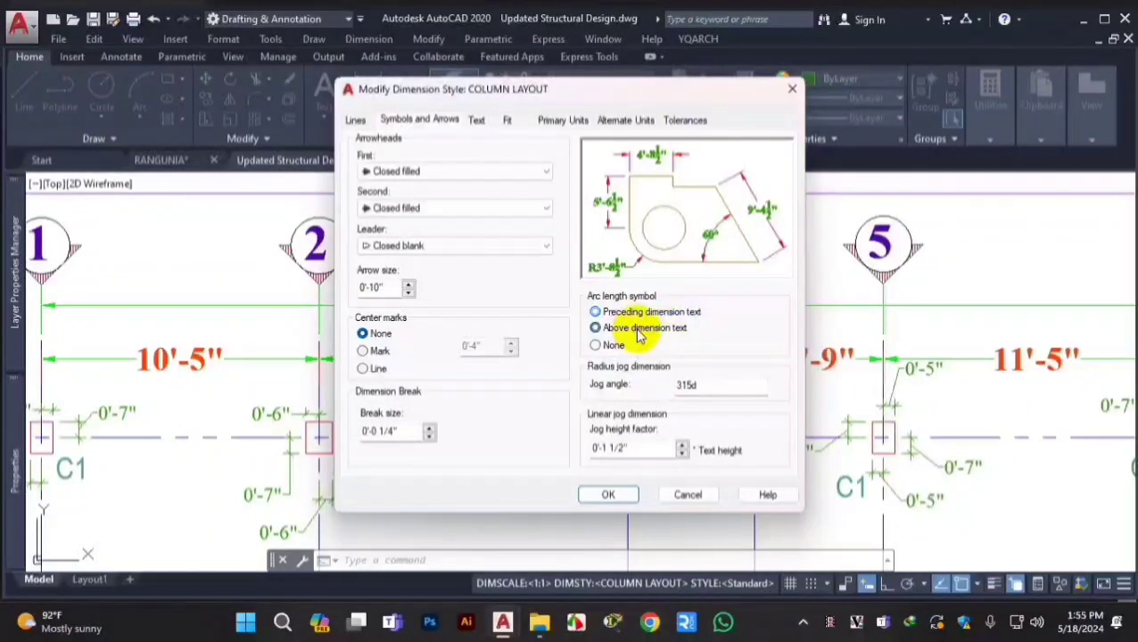
click(617, 313)
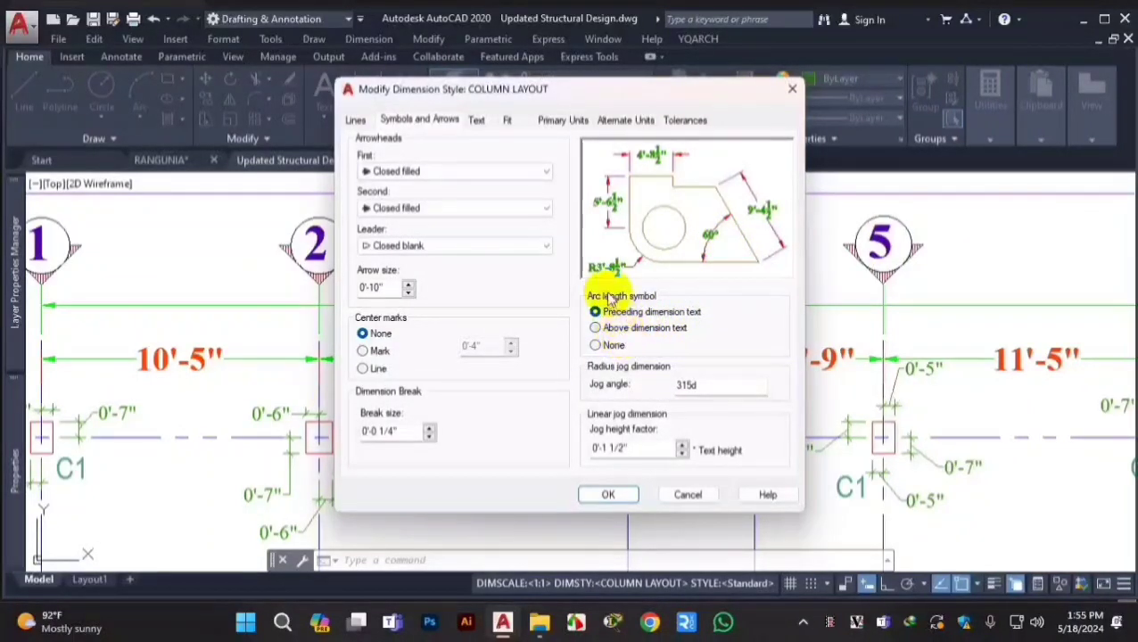
key(ctrl+1)
click(642, 383)
mouse_move(564, 350)
mouse_down()
mouse_move(569, 400)
mouse_move(795, 393)
mouse_move(729, 350)
mouse_move(501, 321)
mouse_up()
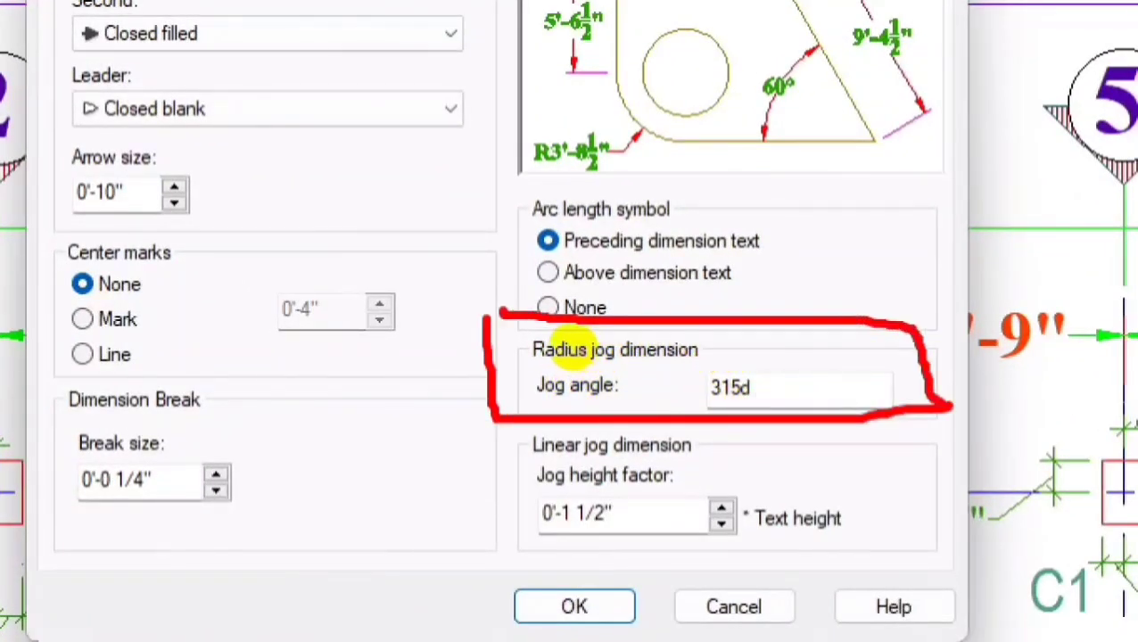